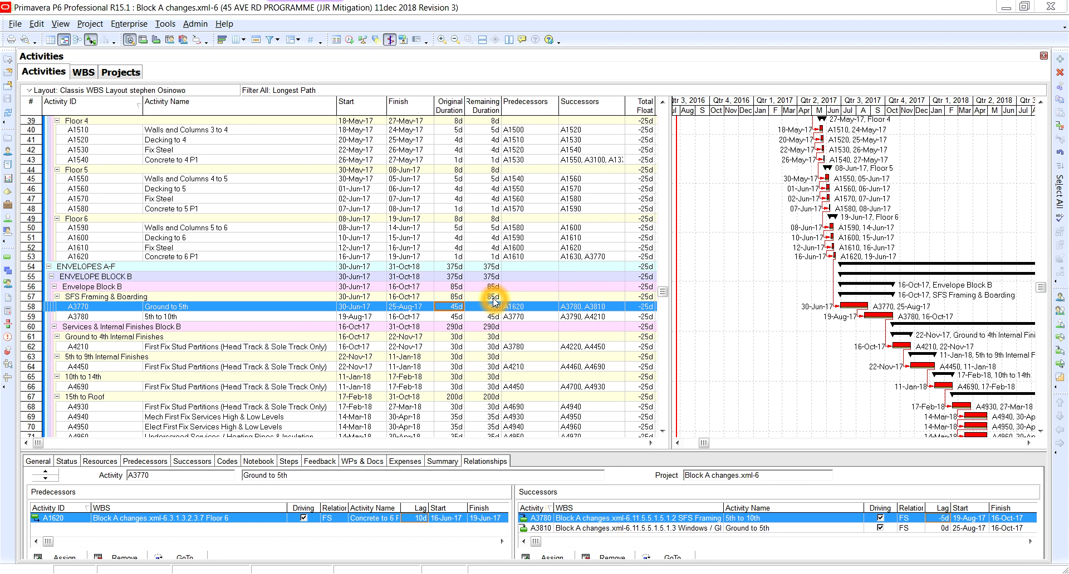
Set the remaining and original durations of SFS Framing activity A3770 Ground to 5th to 39 days and reschedule the project.
left_click(492, 307)
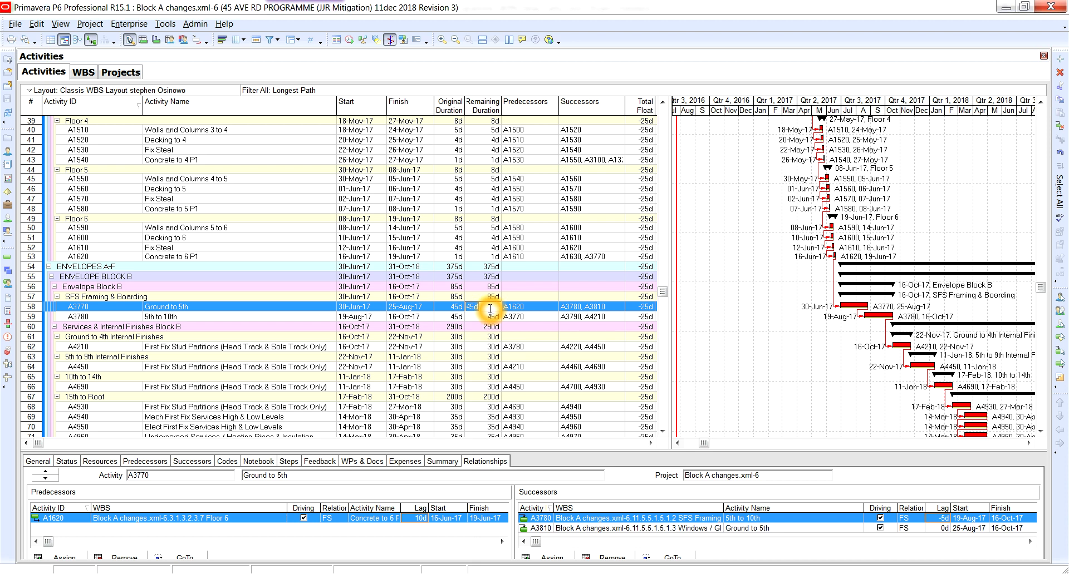
type("39")
key("Return")
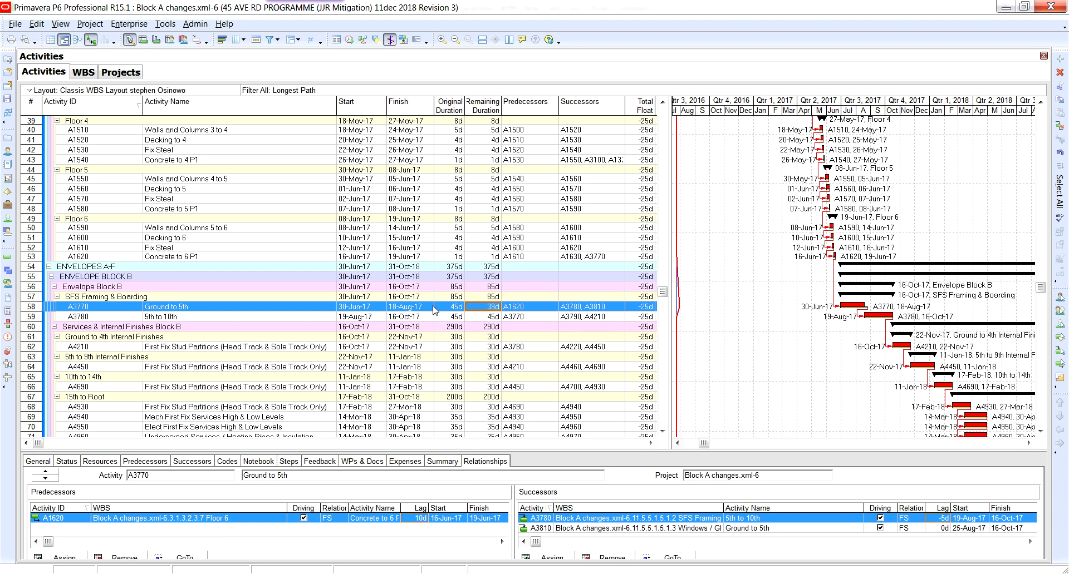
left_click(452, 308)
type("39")
key("Return")
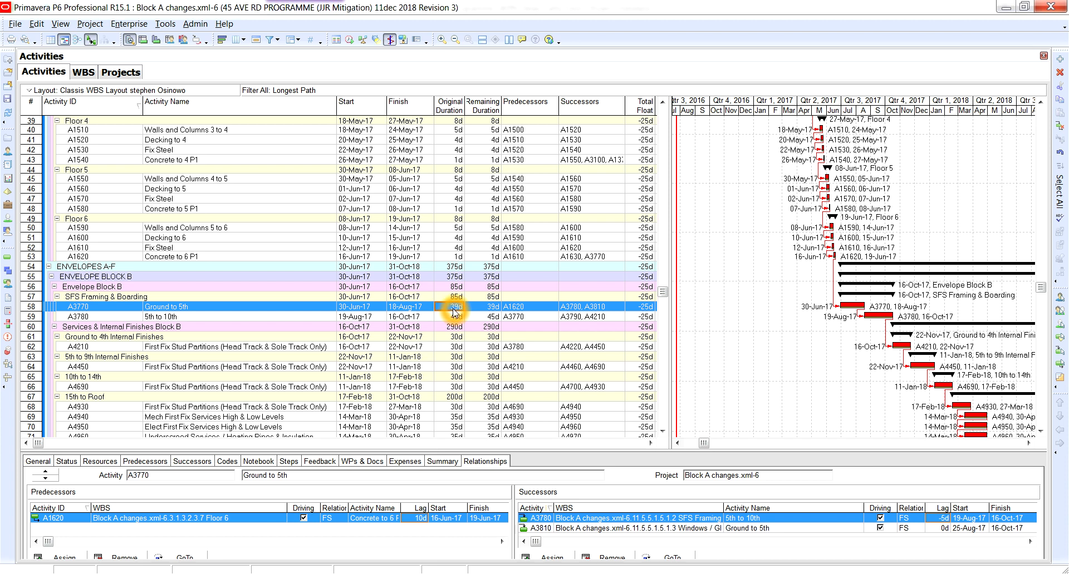
key("F9")
key("Return")
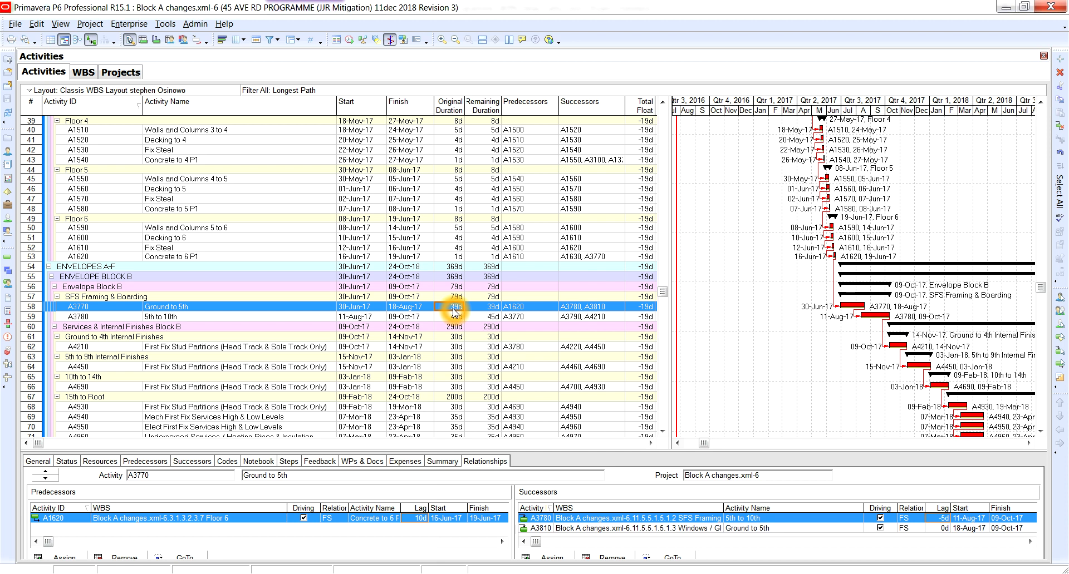
Set the original duration of activity A3780 5th to 10th to 39 days and reschedule the project.
left_click(457, 320)
left_click(457, 321)
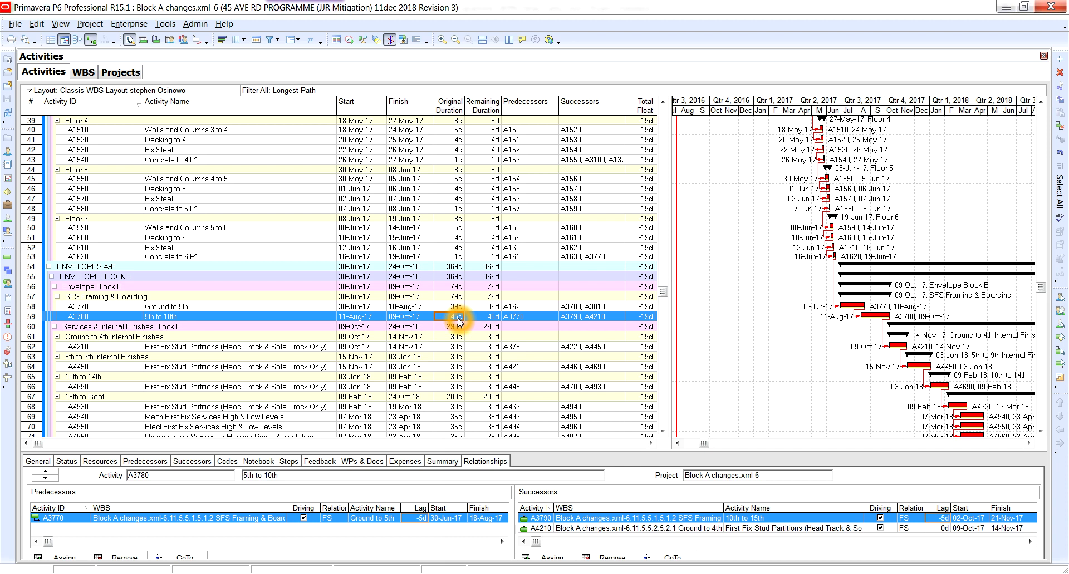
left_click(457, 319)
type("35")
key("BackSpace")
type("39")
key("Return")
key("F9")
key("Return")
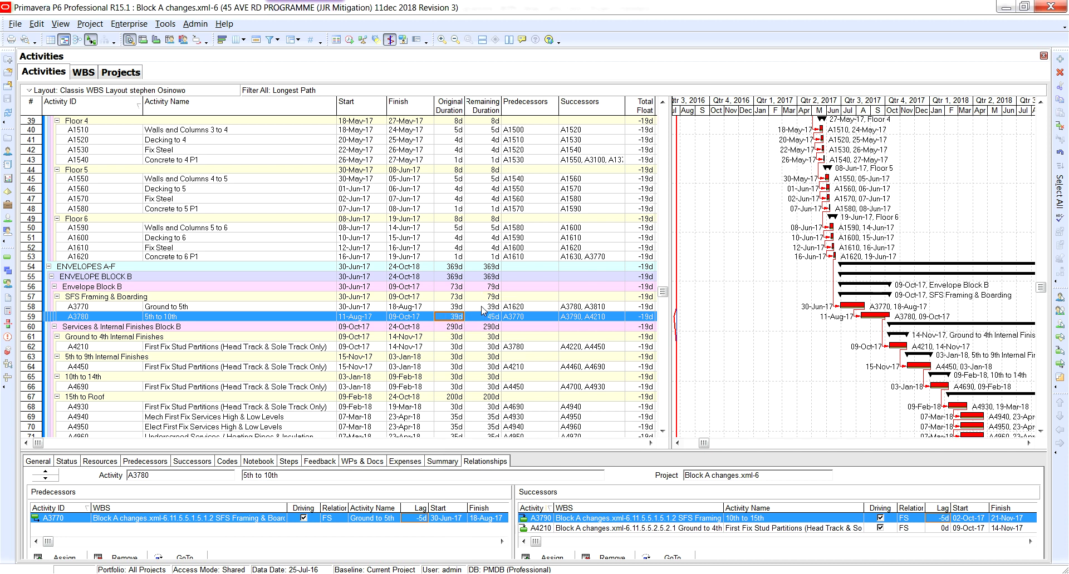
Set the remaining duration of activity A3780 5th to 10th to 39 days and reschedule the project.
left_click(493, 318)
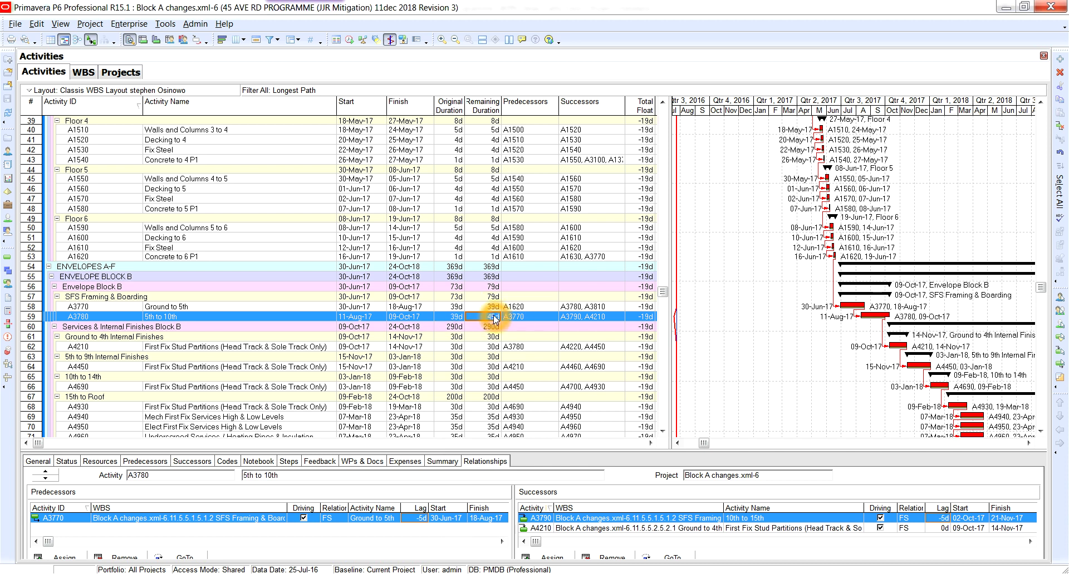
left_click(494, 316)
type("39")
key("Return")
key("F9")
key("Return")
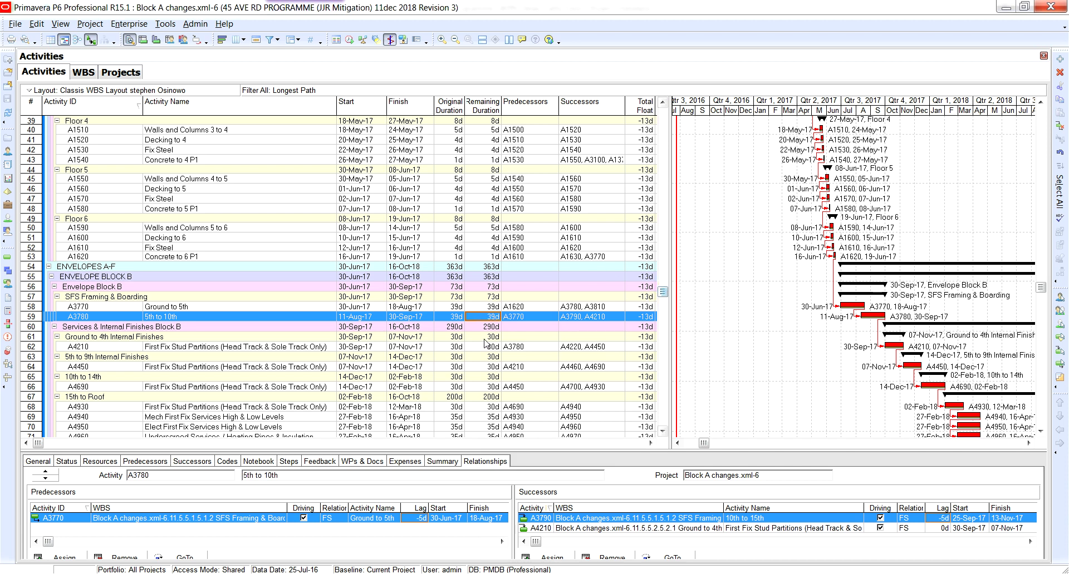
Look over the longest-path activities from the project start down and enlarge the relationship details area below the activity table.
left_click(469, 320)
left_click(662, 294)
left_click(662, 293)
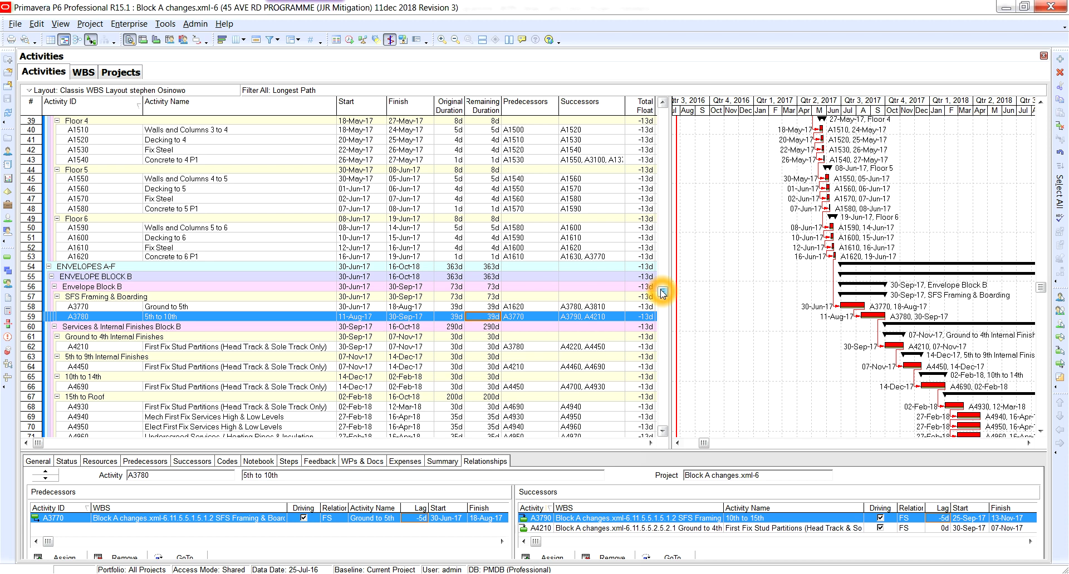
left_click(663, 293)
left_click_drag(662, 294, 663, 102)
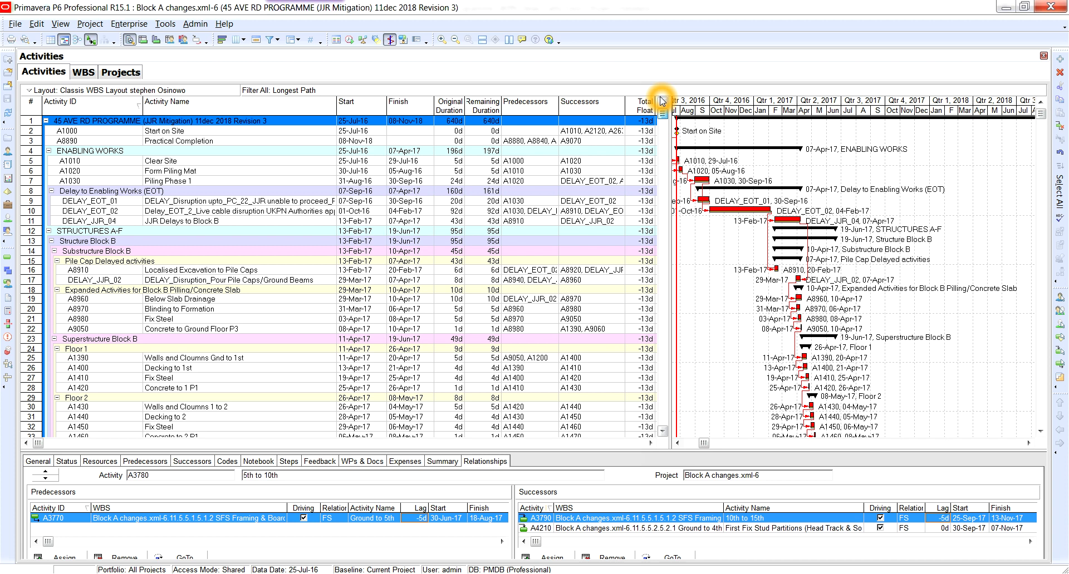
left_click_drag(662, 102, 662, 326)
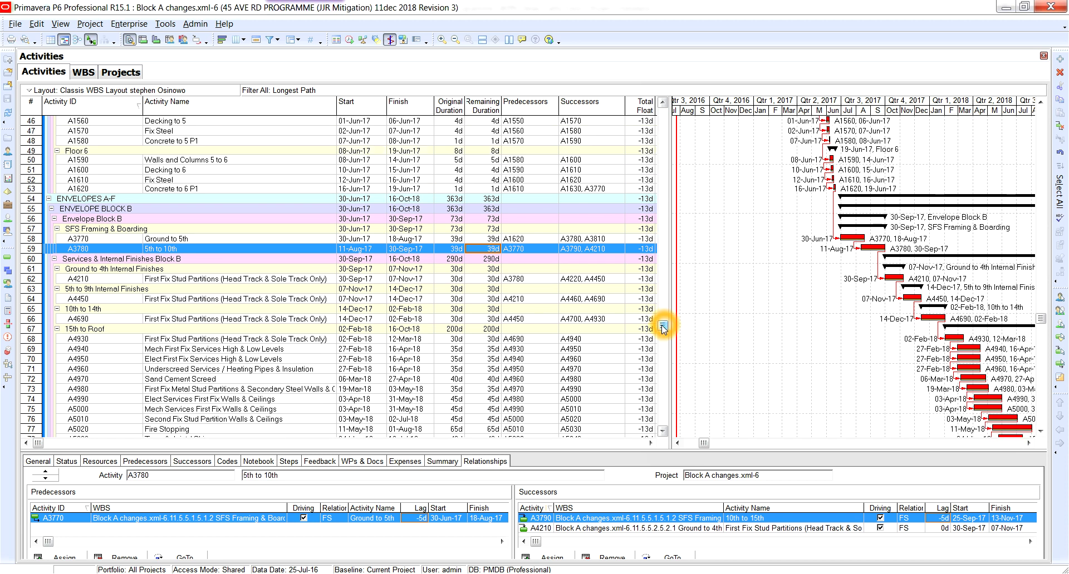
left_click_drag(671, 452, 659, 408)
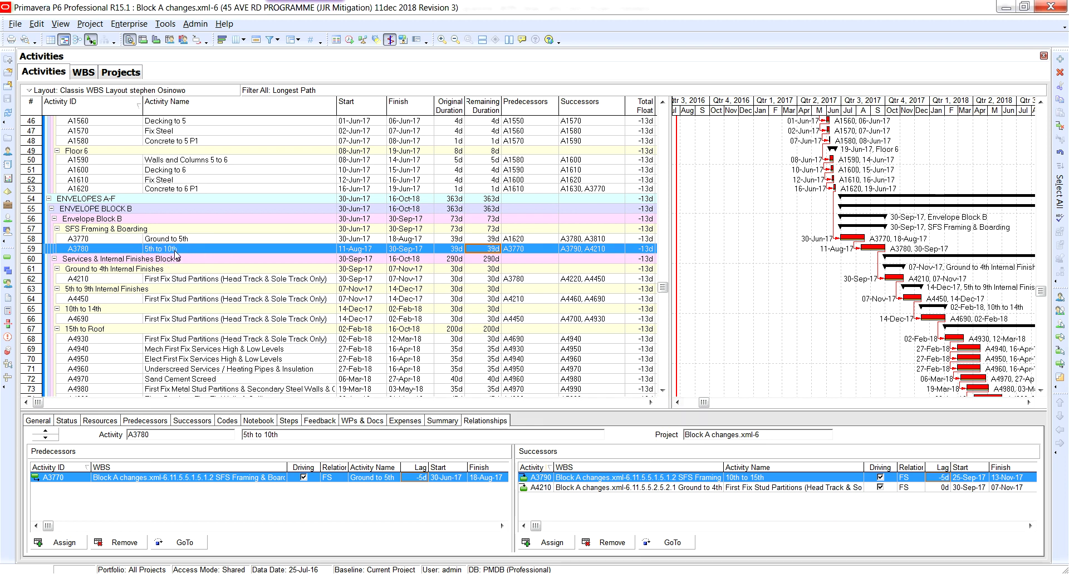
Remove the Longest Path filter to show all activities and widen the activity table up to the Calendar column.
left_click(271, 39)
left_click(562, 306)
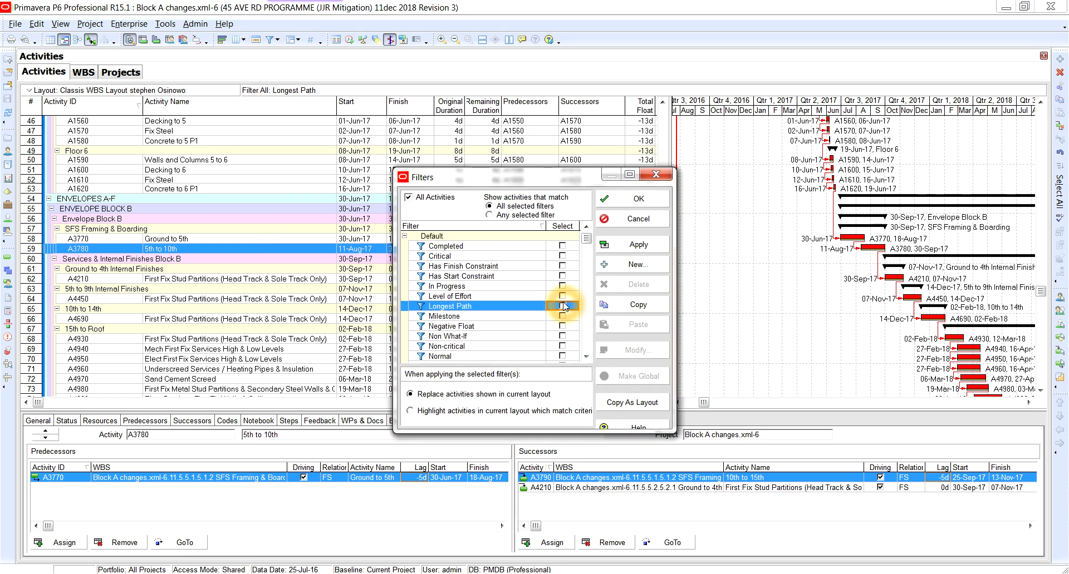
left_click(644, 246)
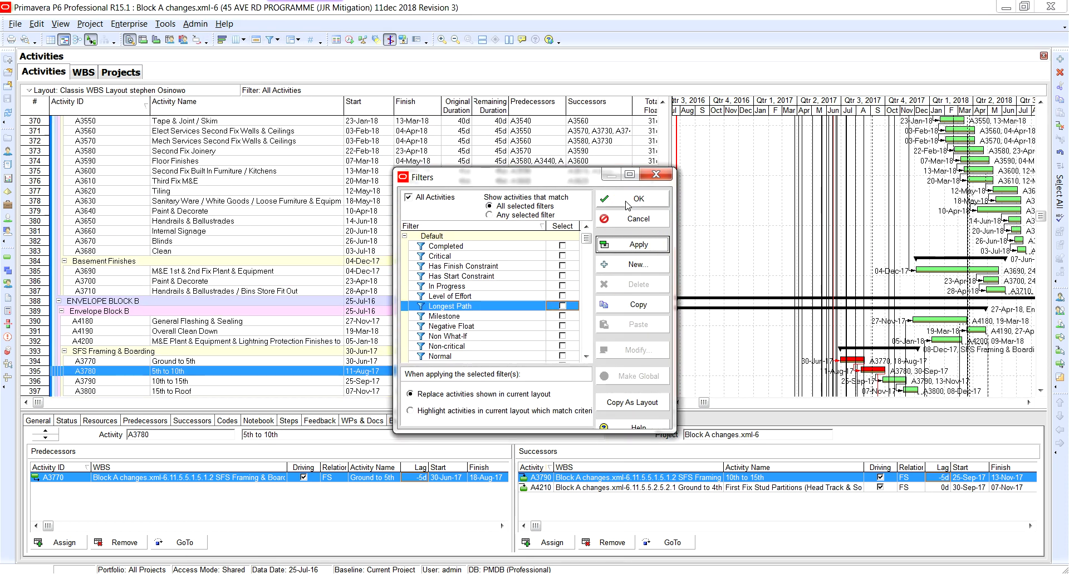
left_click(634, 199)
scroll(378, 376, "down", 3)
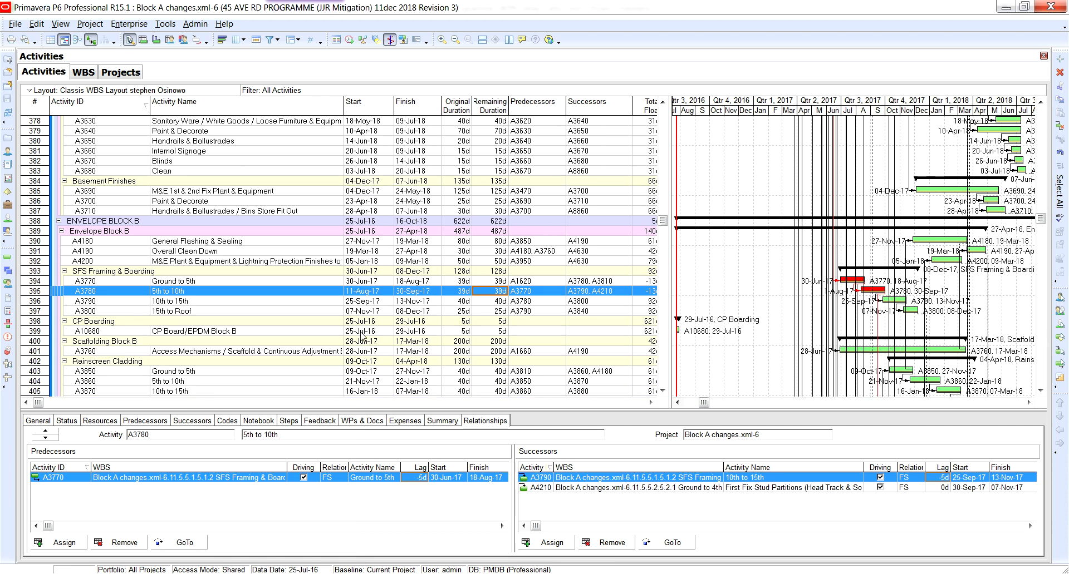
left_click_drag(675, 299, 757, 290)
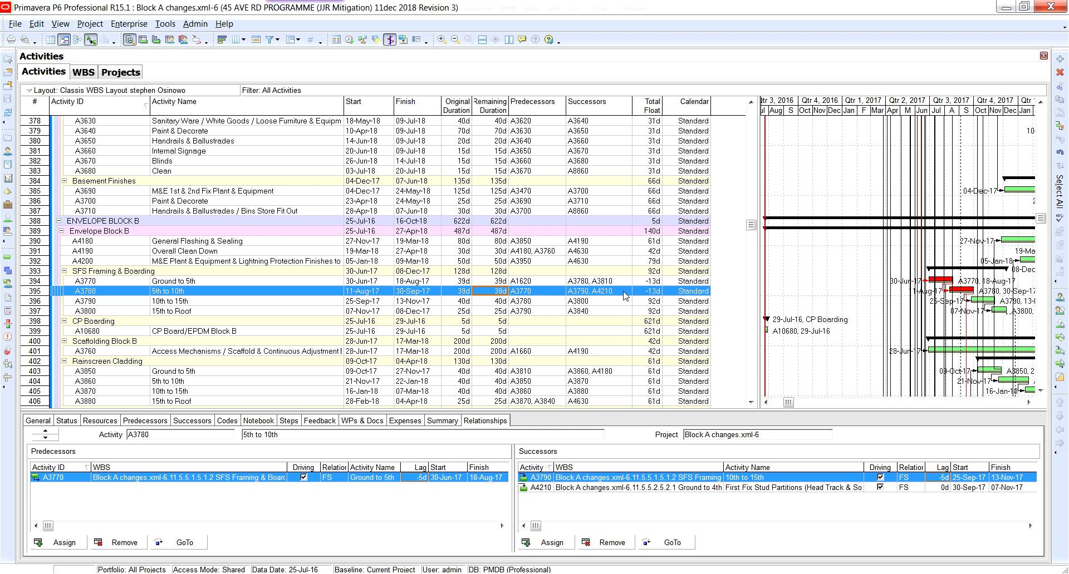
Examine the start and finish dates of activities 5th to 10th and 10th to 15th and the lag linking them.
left_click(946, 482)
left_click(377, 296)
left_click(924, 470)
left_click(371, 304)
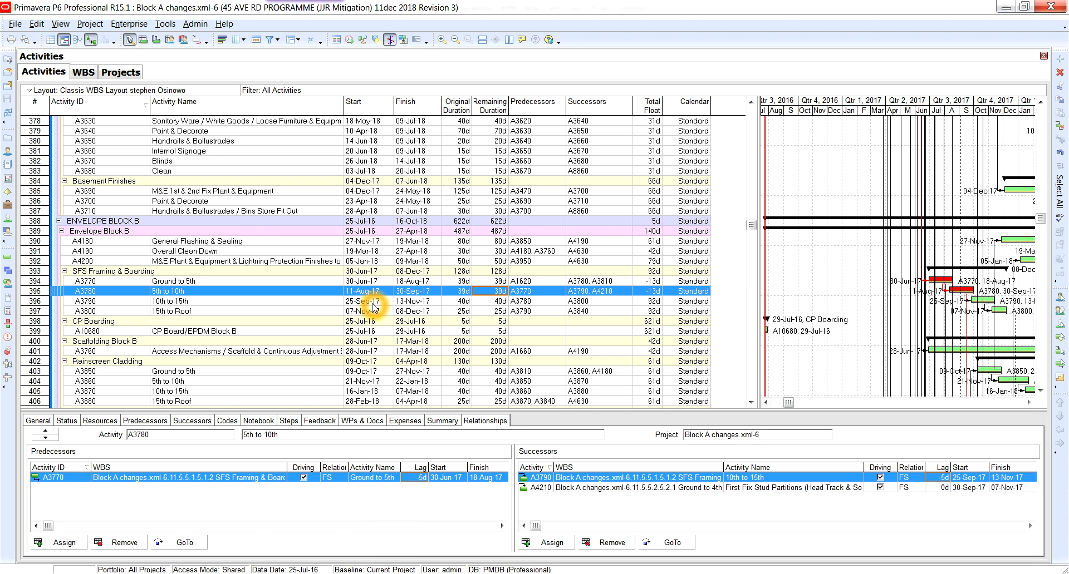
left_click(424, 292)
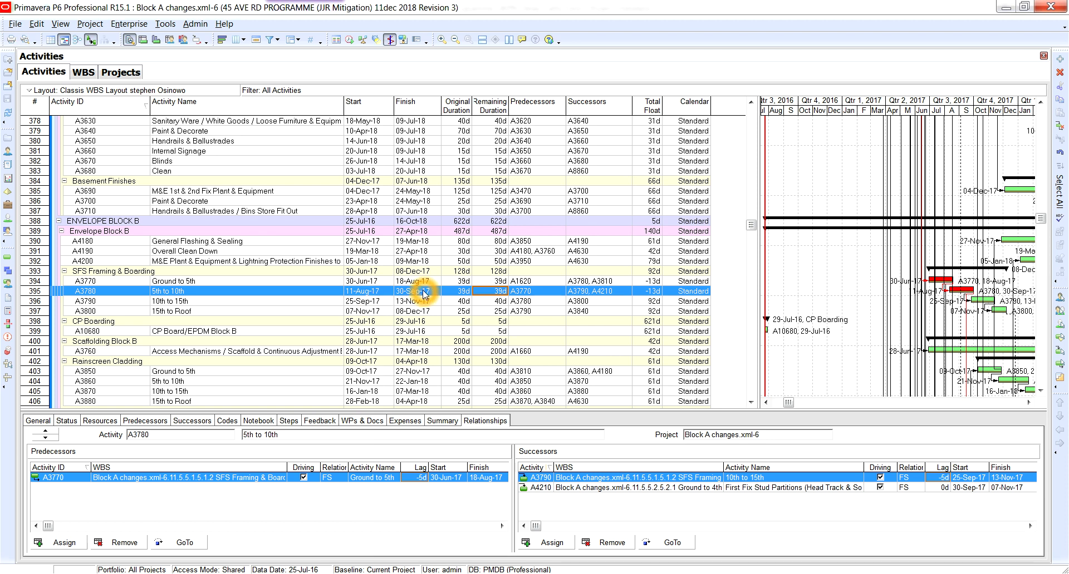
left_click(369, 305)
left_click(369, 305)
left_click(371, 297)
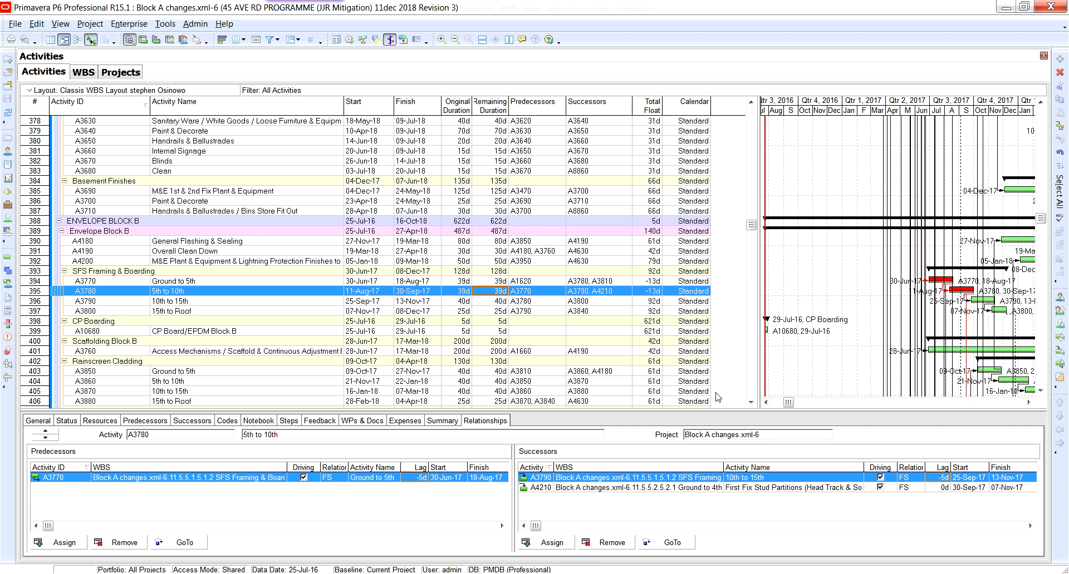
left_click(941, 478)
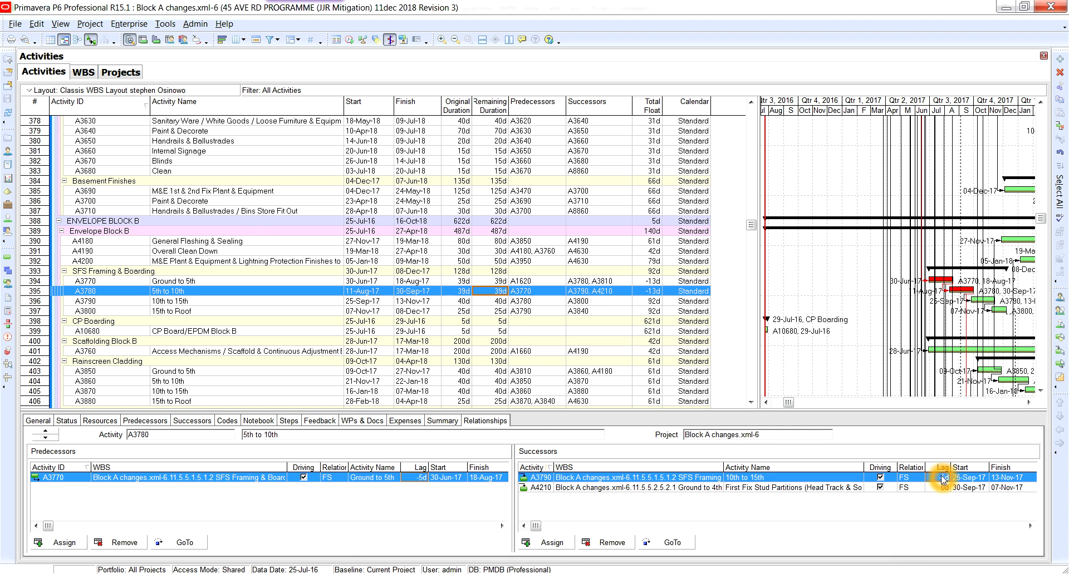
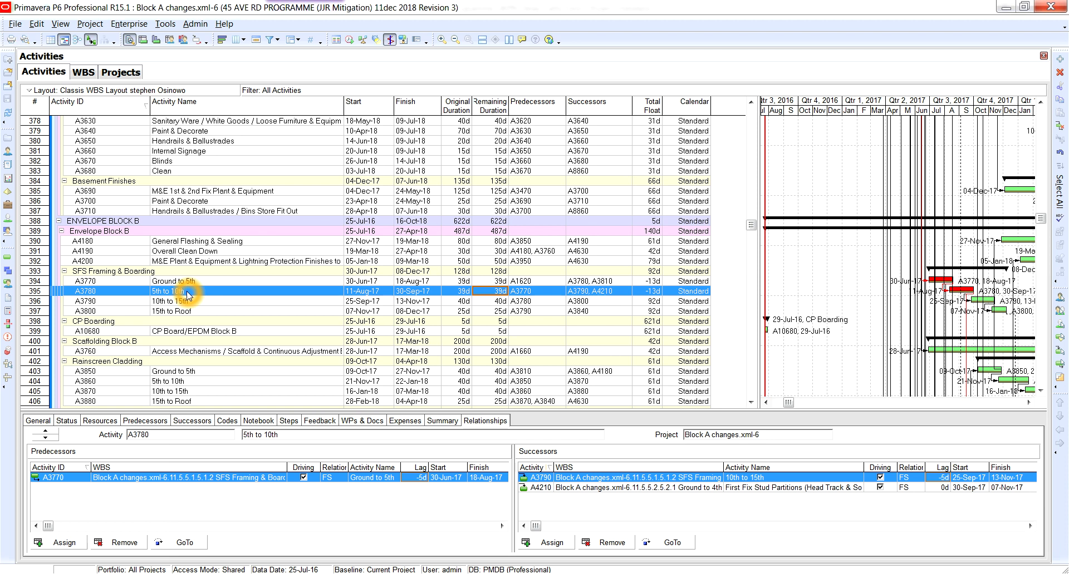
left_click(383, 304)
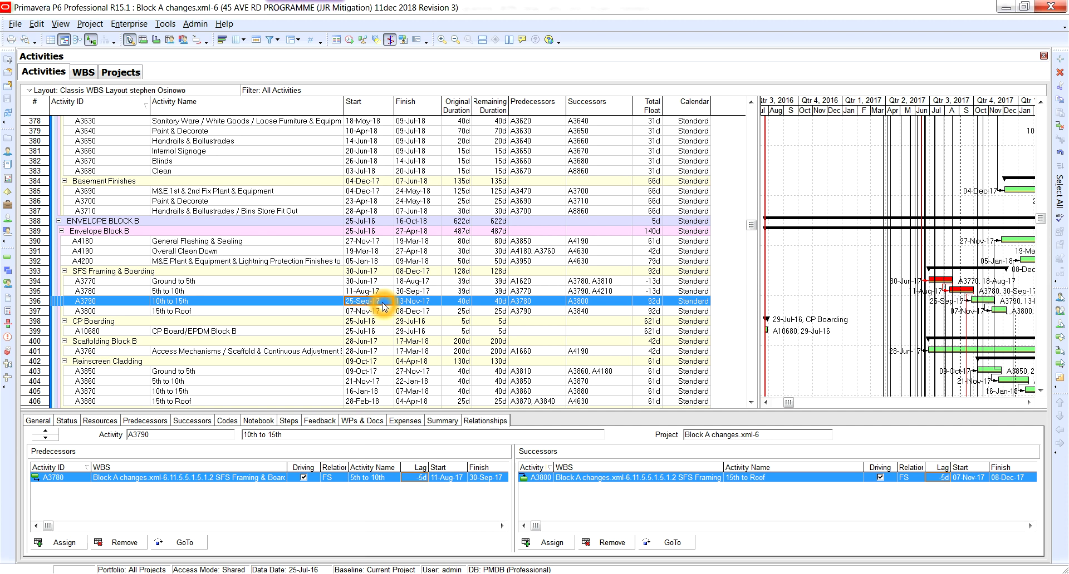
left_click(388, 303)
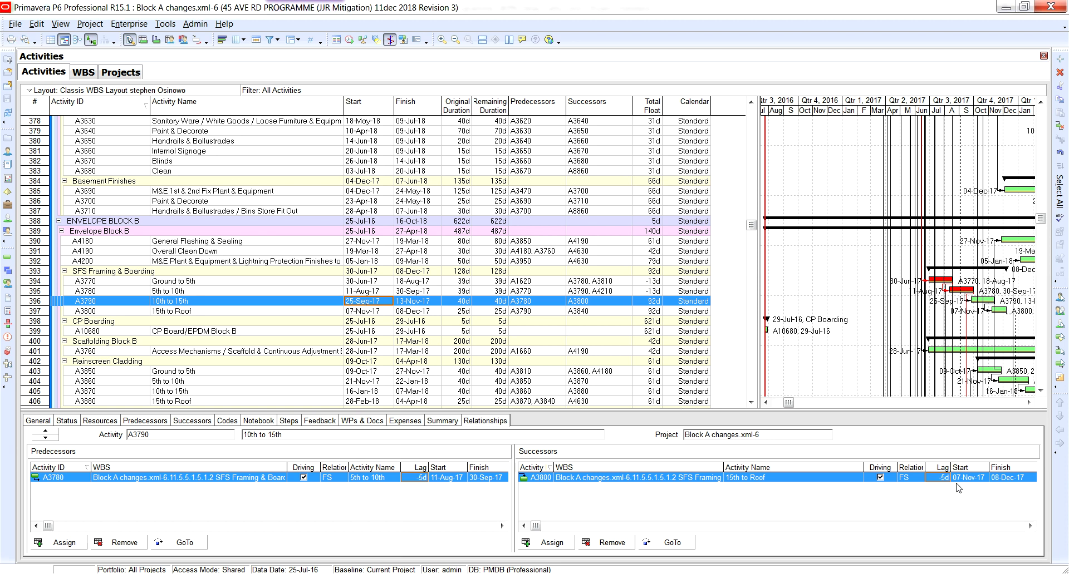
Try an SS relationship from 10th to 15th to its successor 15th to Roof, and restore it to FS.
left_click(910, 478)
left_click(918, 479)
left_click(908, 508)
left_click(938, 477)
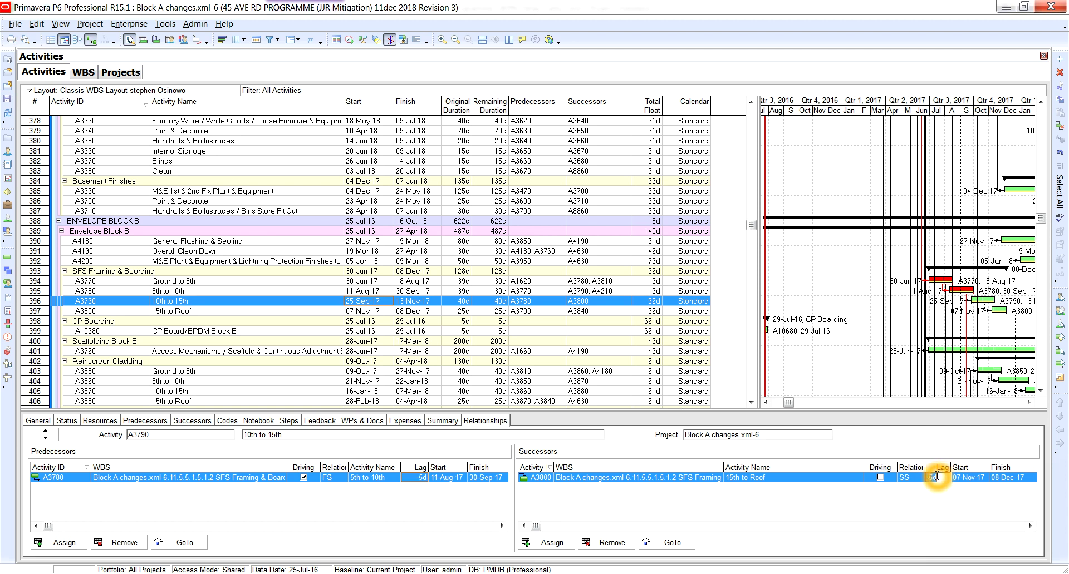
left_click(926, 498)
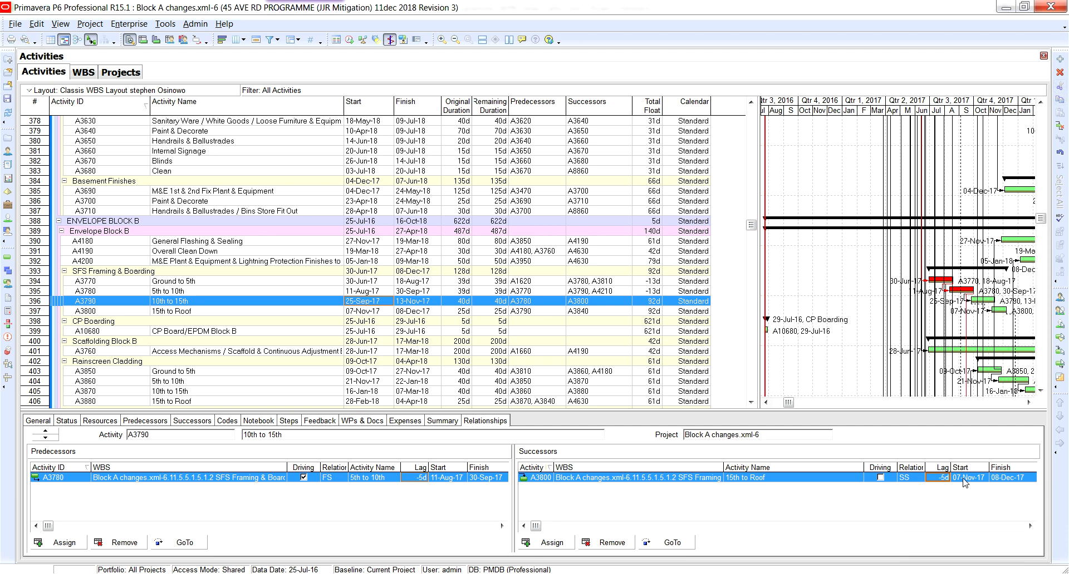
left_click(909, 479)
left_click(910, 499)
Try an SS relationship between 10th to 15th and its predecessor 5th to 10th, and restore it to FS.
left_click(385, 478)
left_click(327, 477)
left_click(327, 477)
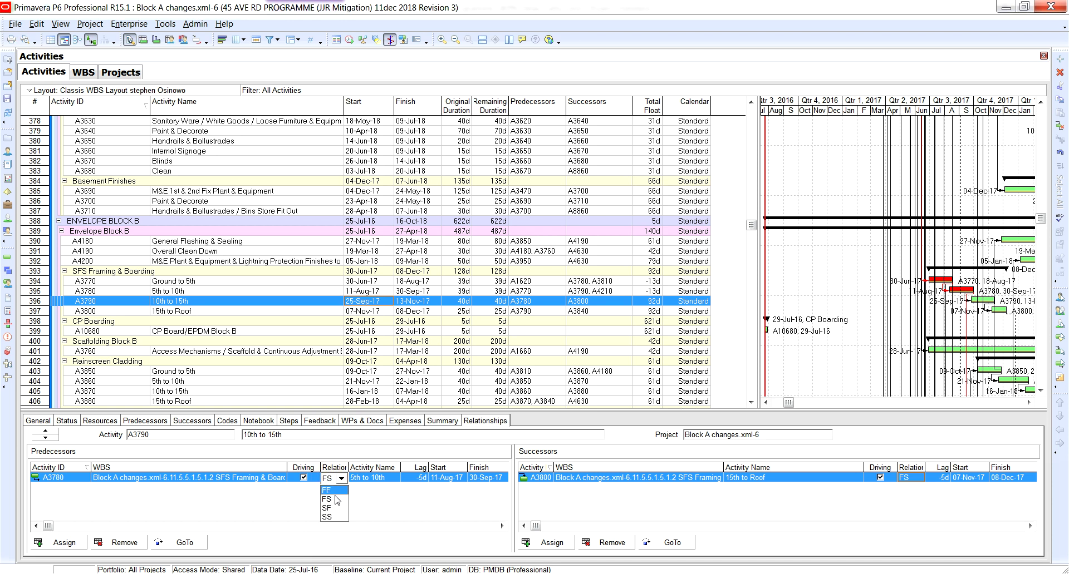
left_click(334, 515)
left_click(445, 481)
left_click(436, 504)
left_click(493, 479)
left_click(337, 478)
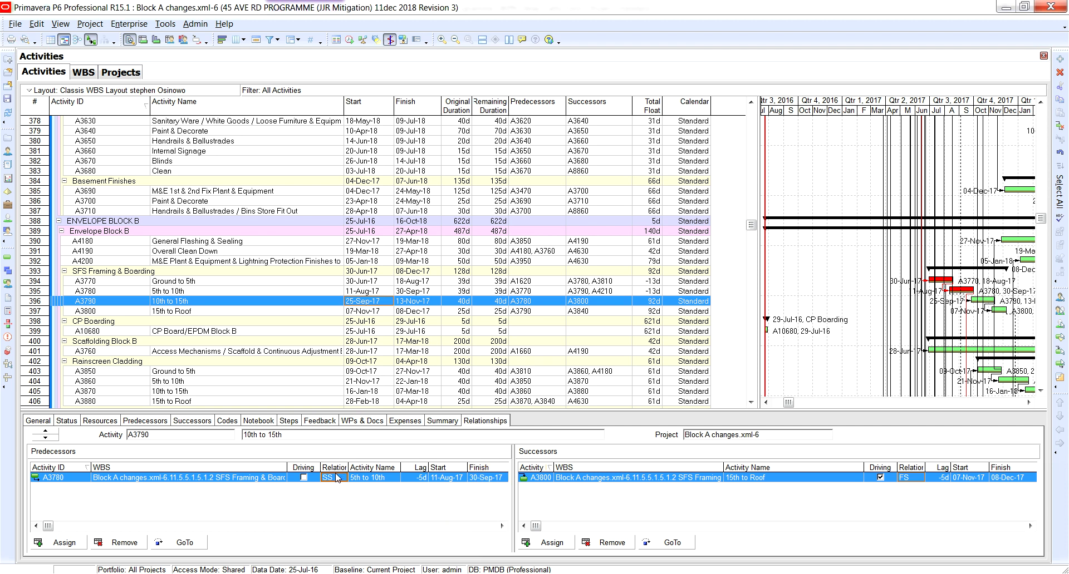
left_click(334, 499)
left_click(343, 499)
left_click_drag(165, 305, 192, 308)
Set the relationship between 10th to 15th and its predecessor A3780 5th to 10th to SS.
left_click(335, 479)
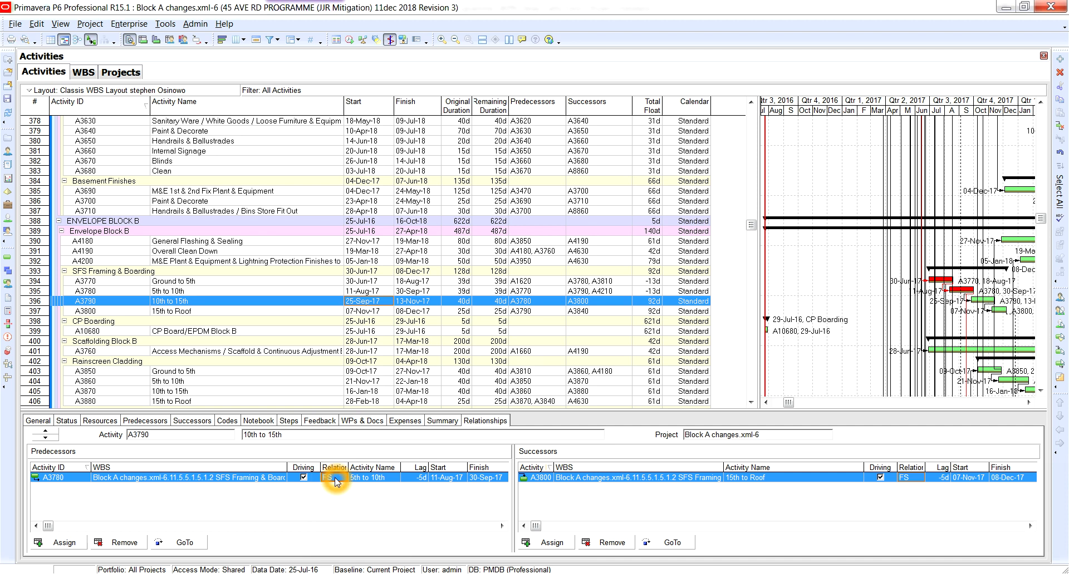
left_click(331, 518)
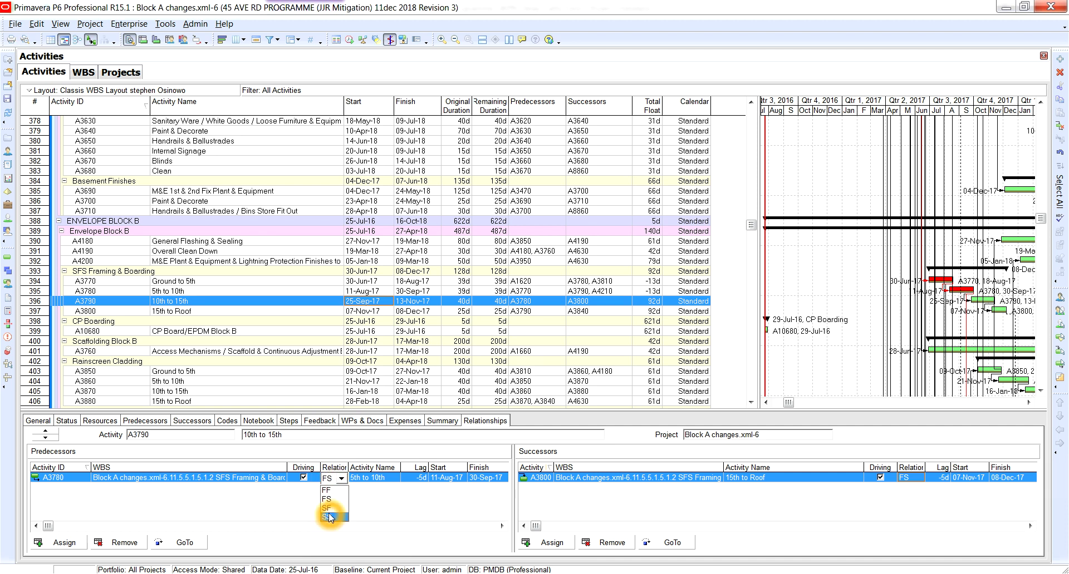
left_click(331, 518)
left_click(330, 480)
left_click(368, 298)
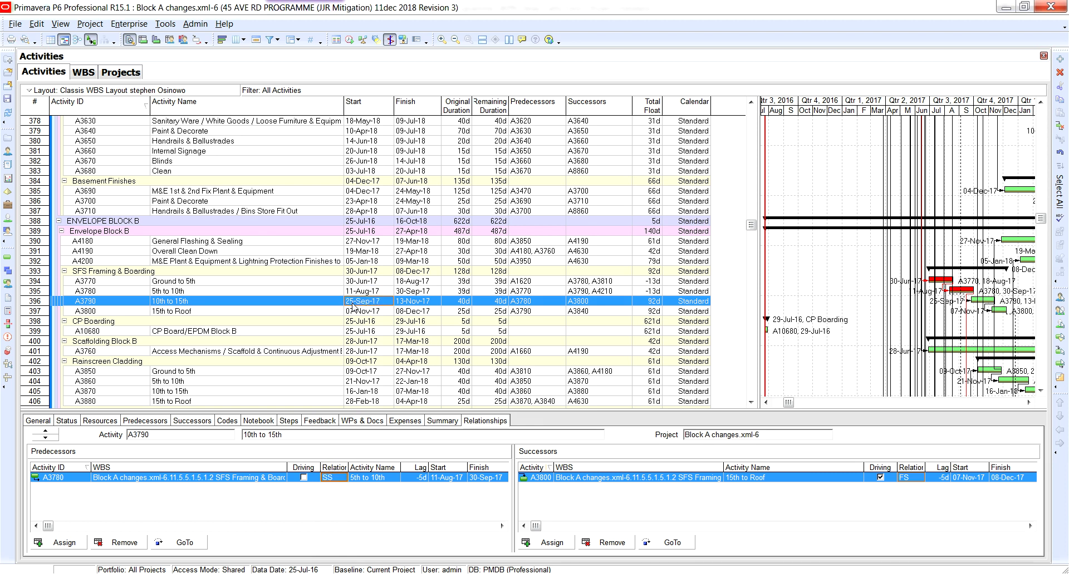
Try a 20-day lag and a longer one on the SS link from predecessor 5th to 10th, rescheduling after each.
left_click(417, 478)
left_click(416, 478)
left_click(417, 477)
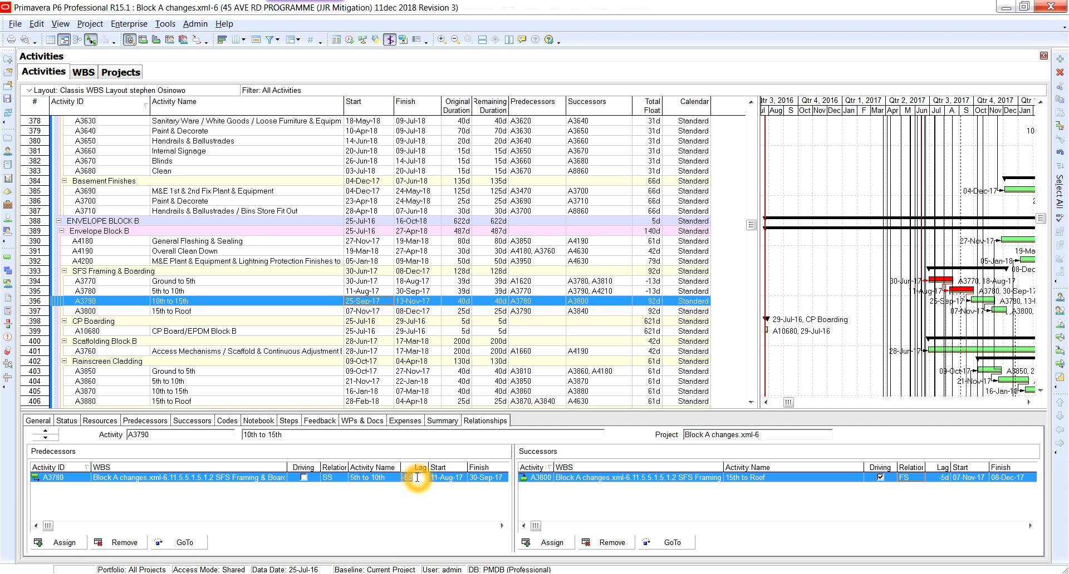
type("20")
key("Return")
key("F9")
key("Return")
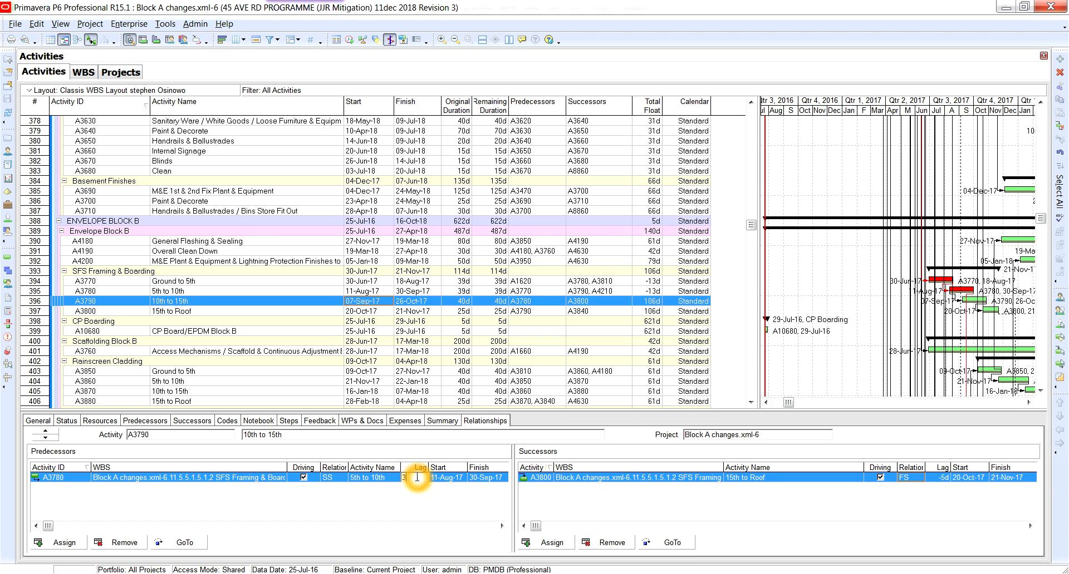
key("F9")
key("Return")
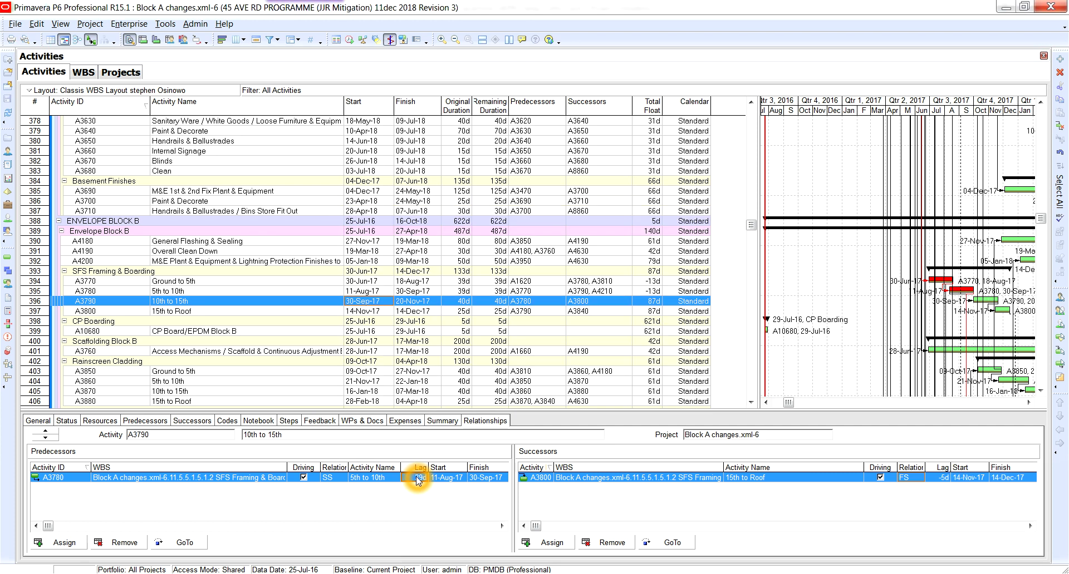
Set the lag on the SS link from 5th to 10th to 36 days, reschedule, and select the 5th to 10th activity.
left_click(418, 479)
key("F9")
key("Return")
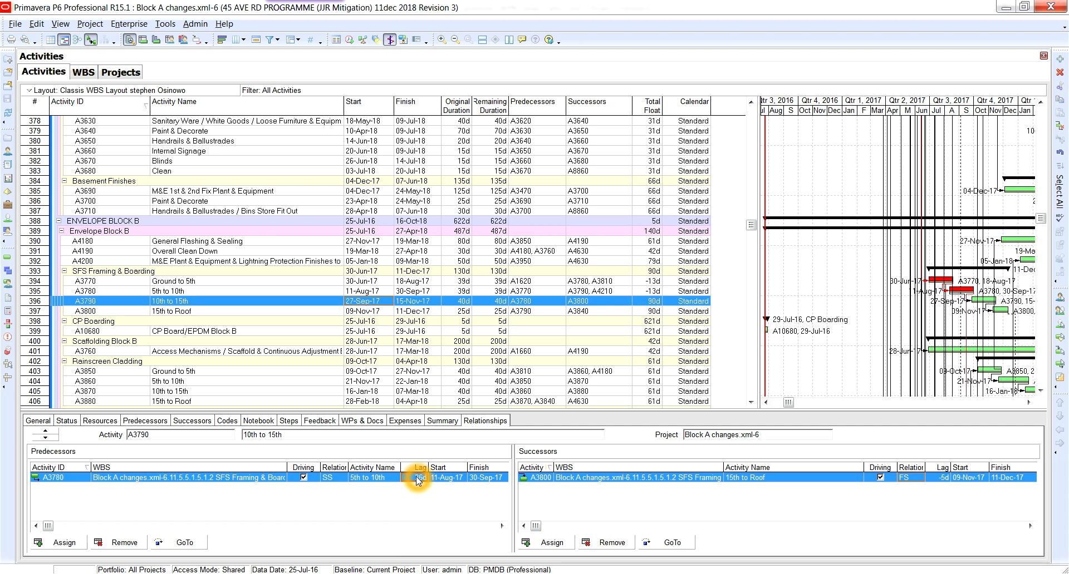
left_click(308, 294)
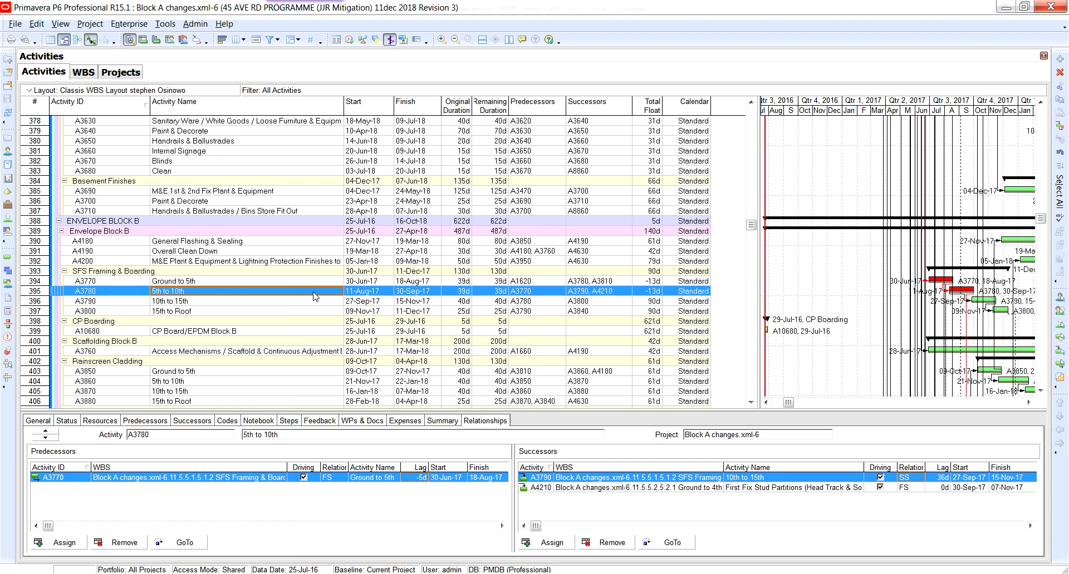
Select the 10th to 15th activity, switch to the projects list, and select the Block A changes.xml-6 project.
left_click(321, 300)
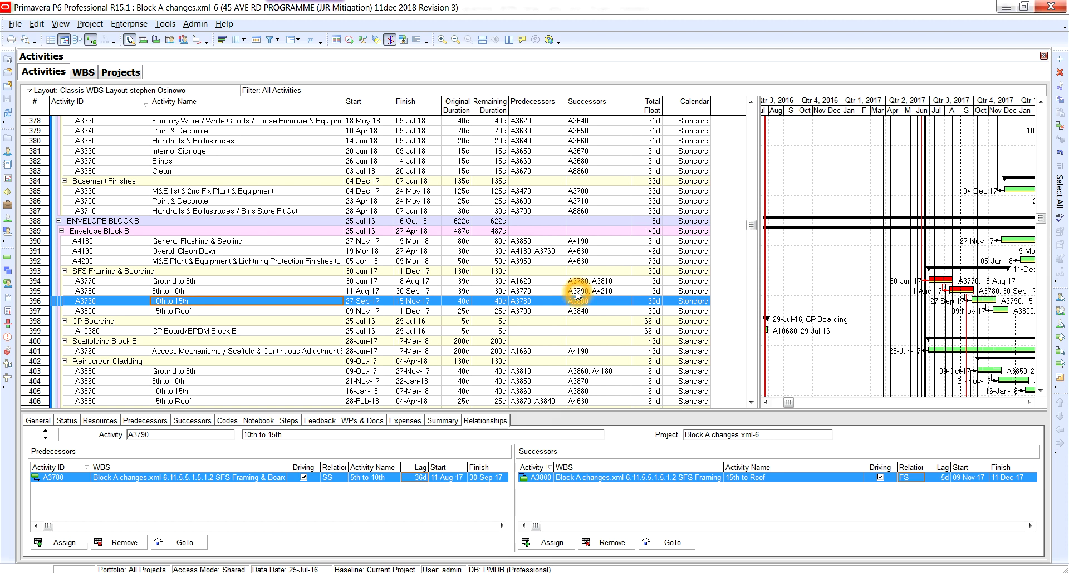
left_click(122, 73)
left_click(124, 76)
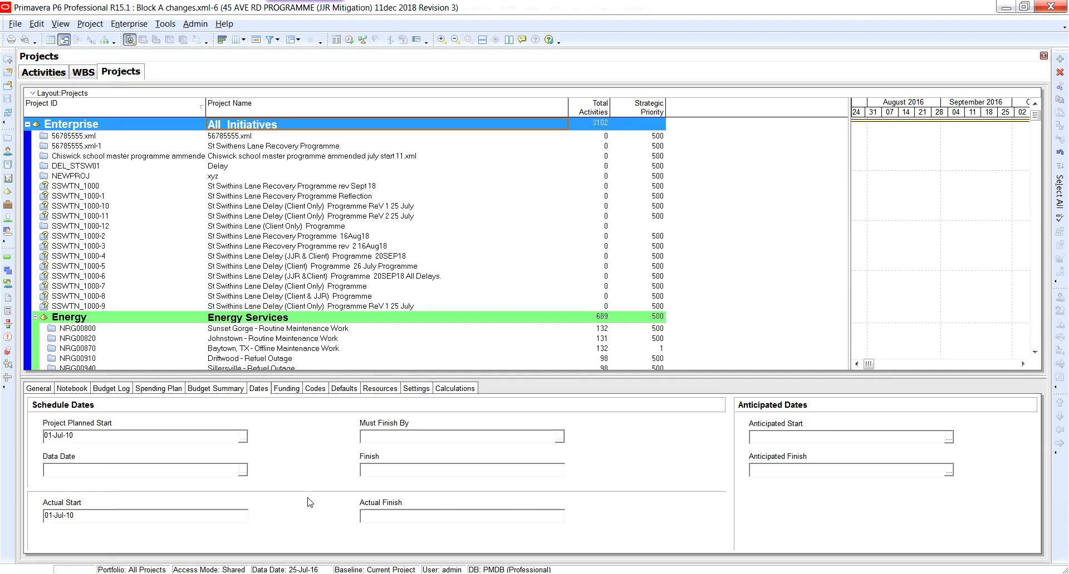
left_click(47, 389)
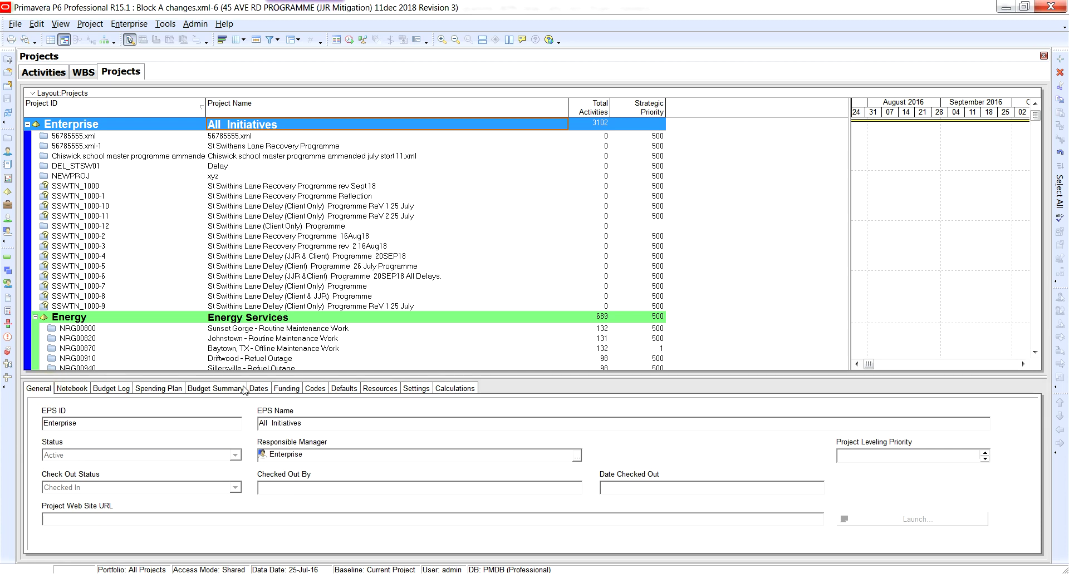
left_click_drag(1035, 115, 1047, 359)
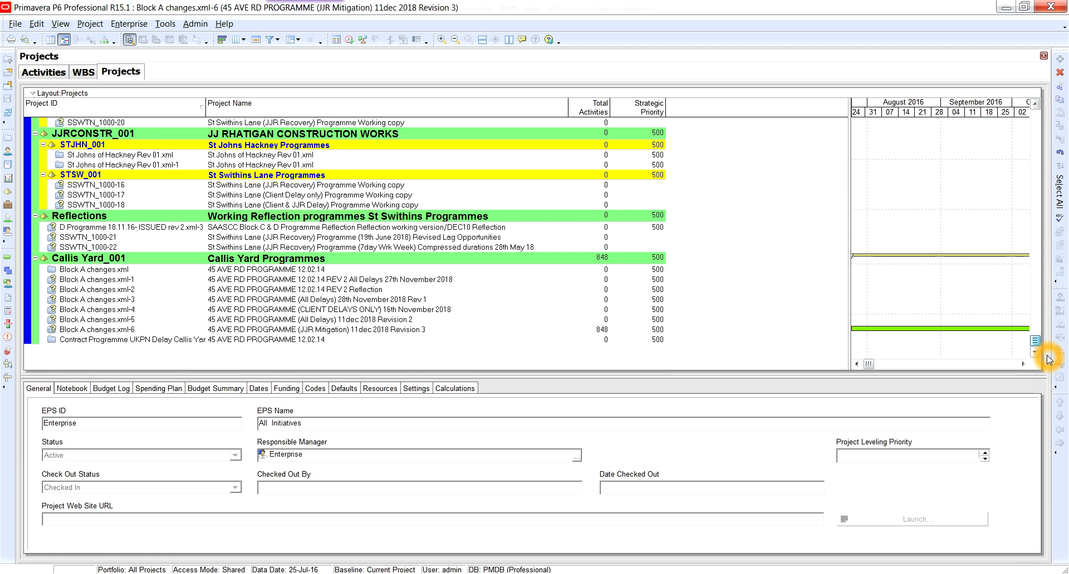
left_click(440, 332)
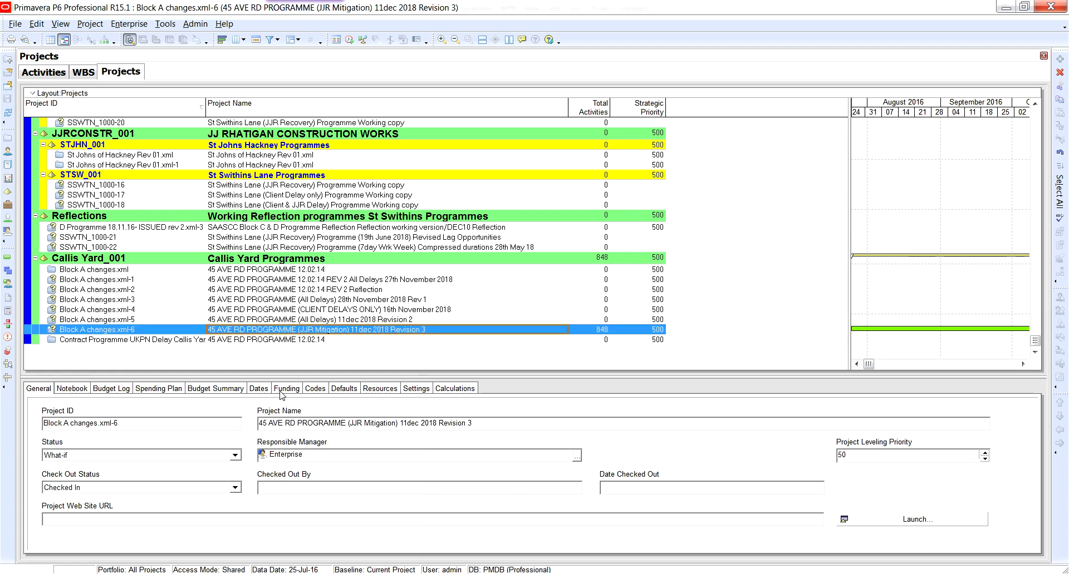
Check the Must Finish By and Finish dates of the Block A changes.xml-6 project.
left_click(72, 389)
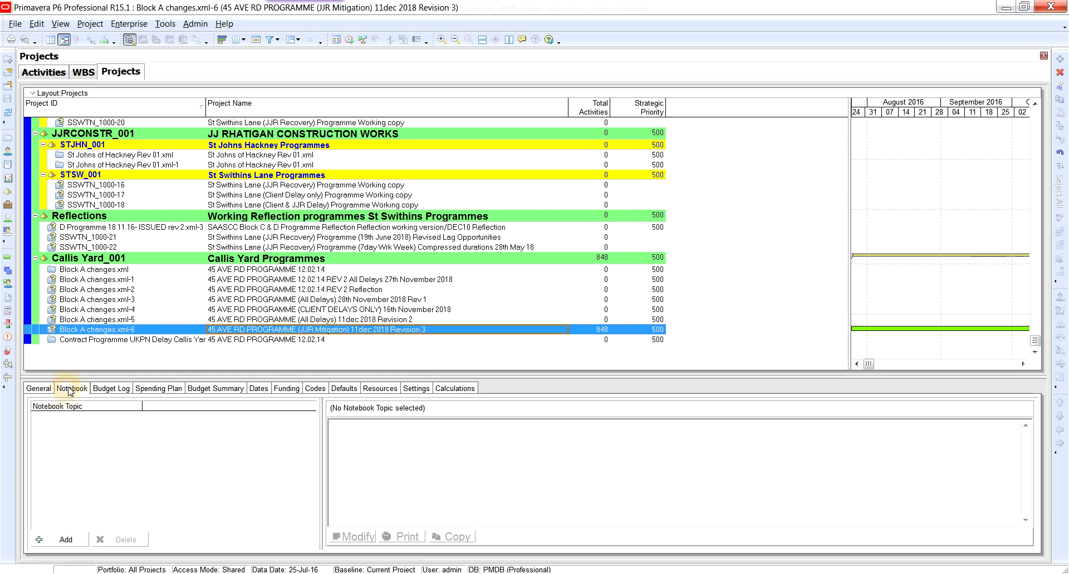
left_click(38, 388)
left_click(158, 389)
left_click(216, 388)
left_click(259, 389)
left_click(295, 389)
left_click(252, 389)
left_click(463, 465)
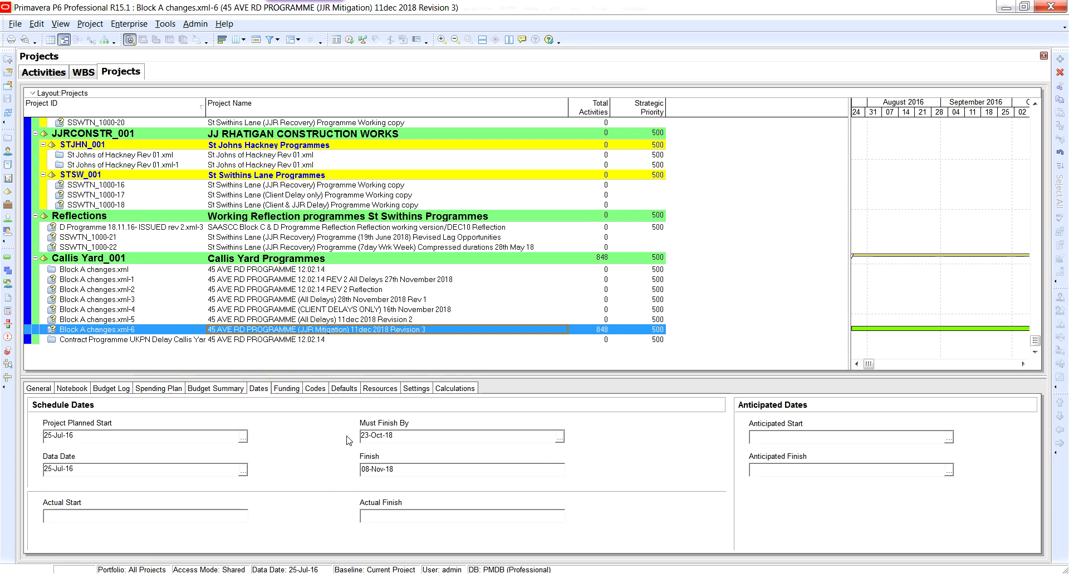
left_click(388, 437)
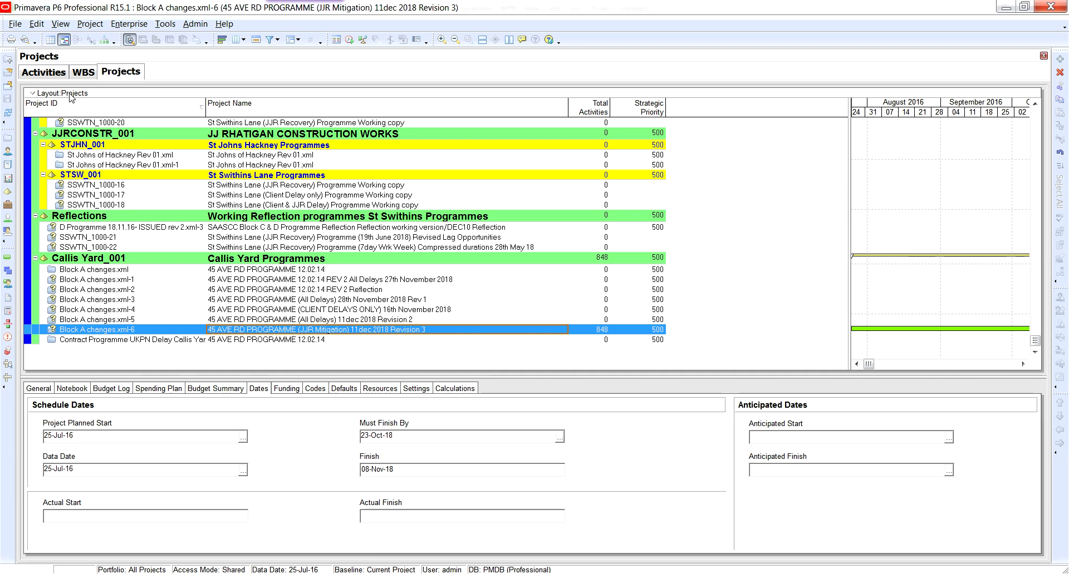
Return to the activities and review the programme from its summary down to the Envelope Block B SFS Framing & Boarding activities.
left_click(56, 75)
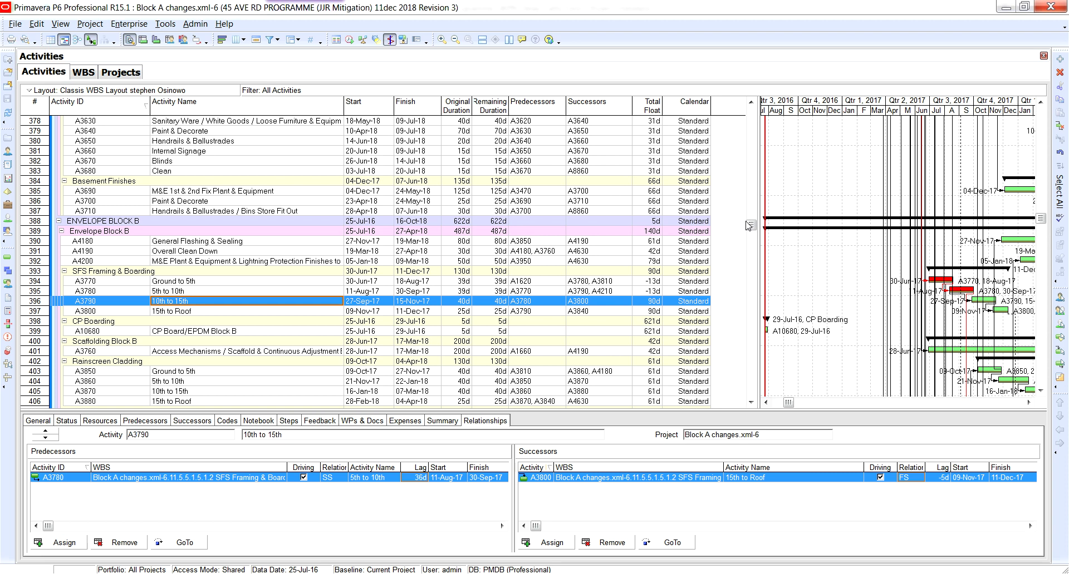
left_click_drag(749, 225, 749, 111)
left_click(411, 123)
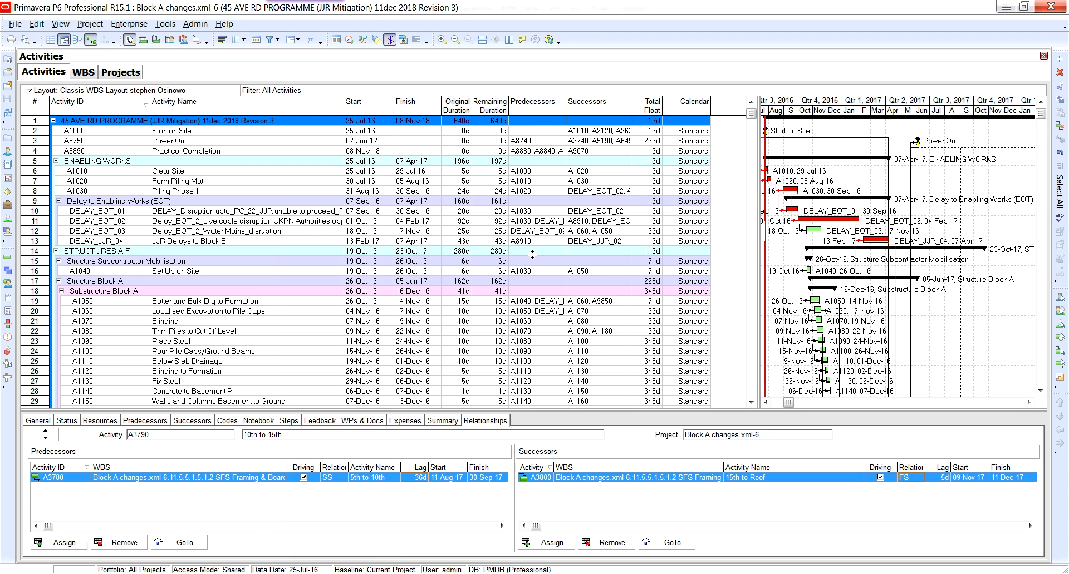
mouse_move(751, 114)
left_mouse_down()
mouse_move(751, 138)
mouse_move(750, 110)
left_mouse_up()
left_click_drag(752, 117, 752, 246)
left_click_drag(750, 301, 748, 200)
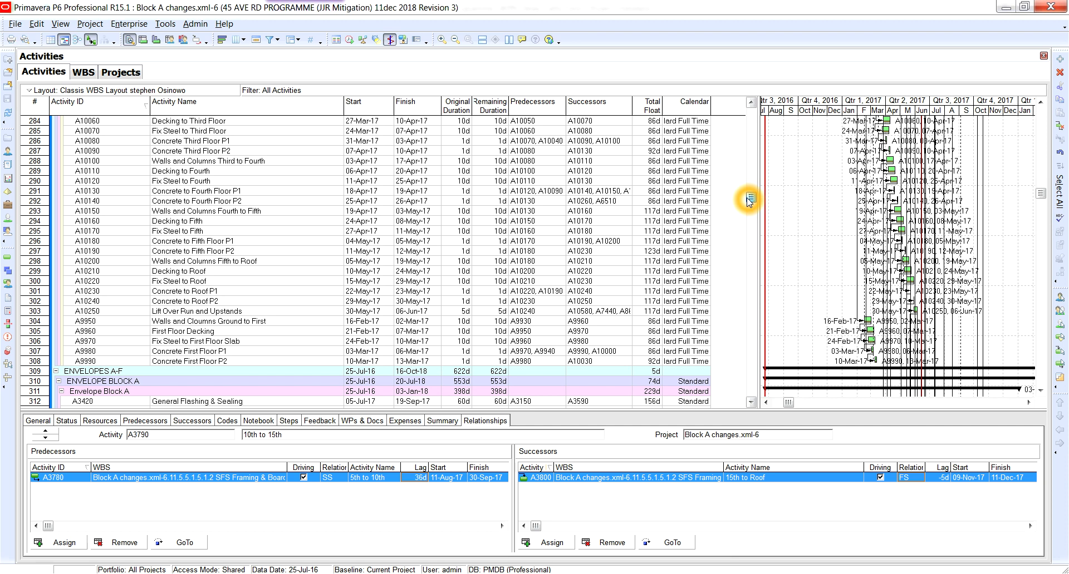
left_click_drag(748, 198, 744, 226)
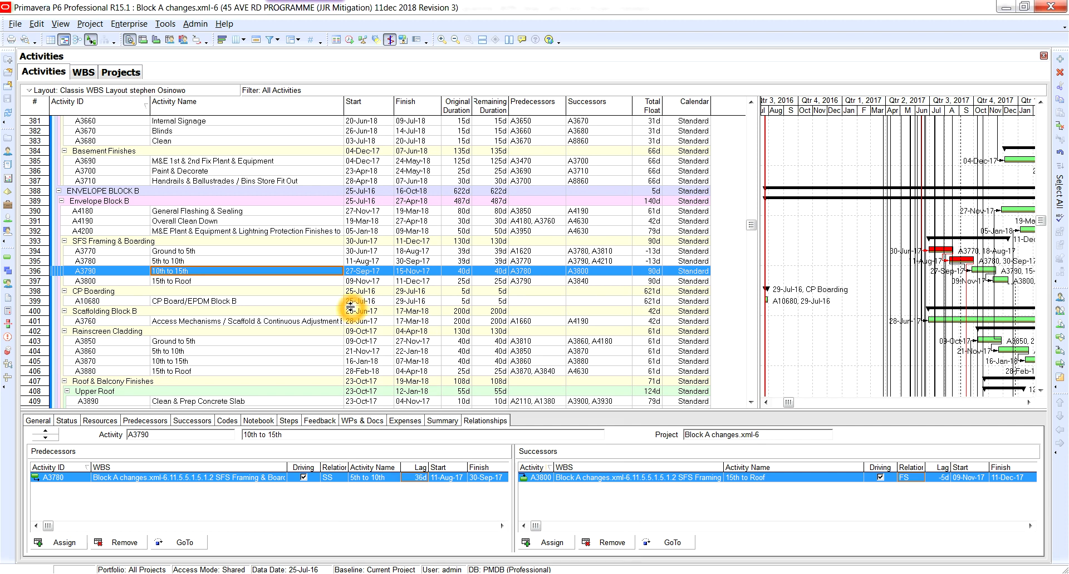
Filter the activities to show only the Longest Path, replacing those in the current layout.
left_click(270, 39)
left_click(562, 306)
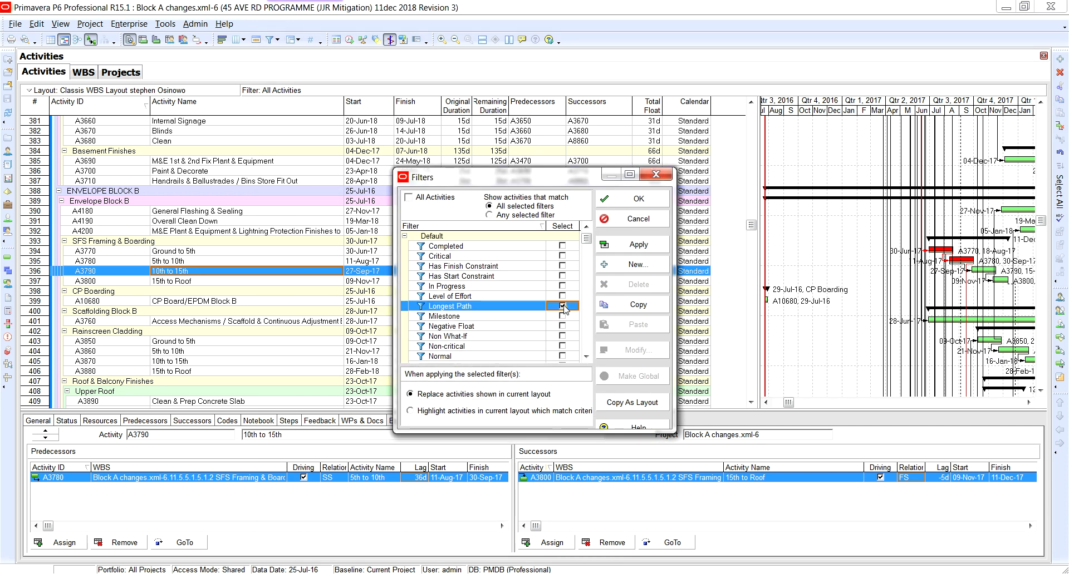
left_click(633, 248)
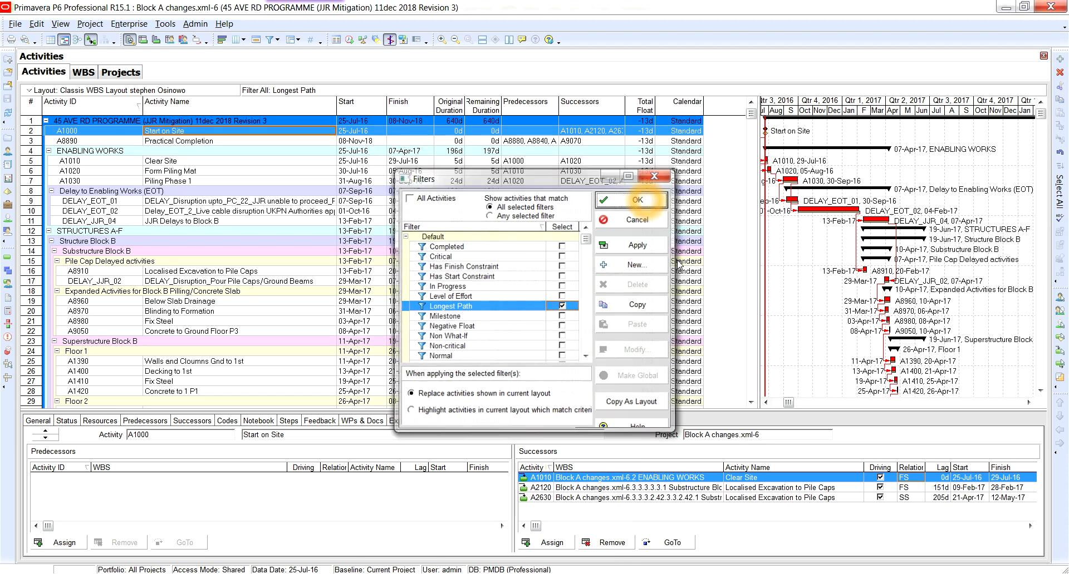
left_click(643, 200)
Examine the longest-path activities from the enabling works through Superstructure Block B to the Block B 15th to Roof internal finishes.
scroll(695, 316, "down", 1)
scroll(640, 384, "down", 2)
scroll(515, 393, "down", 2)
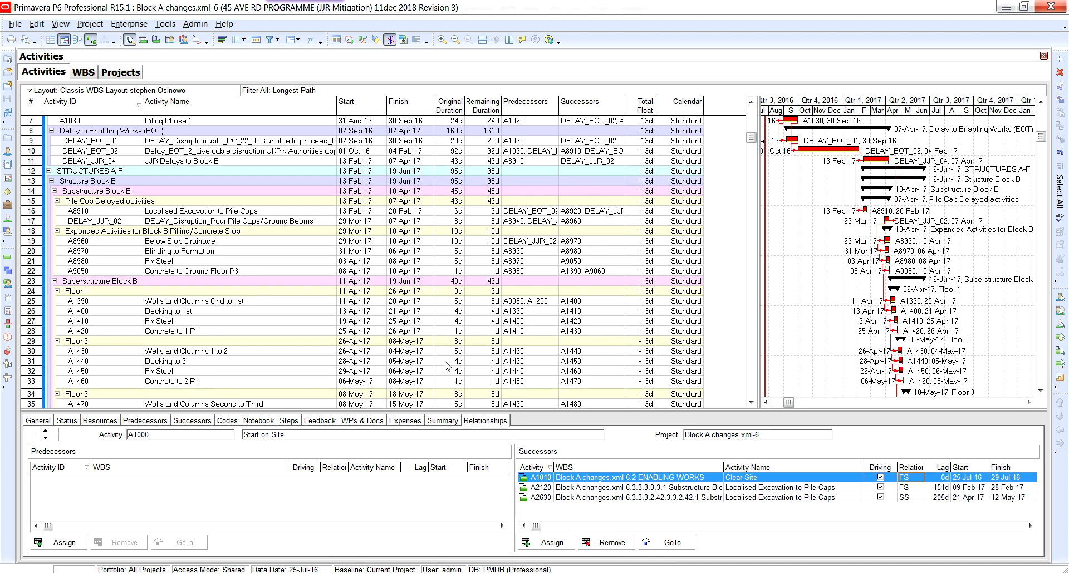
scroll(445, 328, "down", 2)
scroll(436, 336, "down", 3)
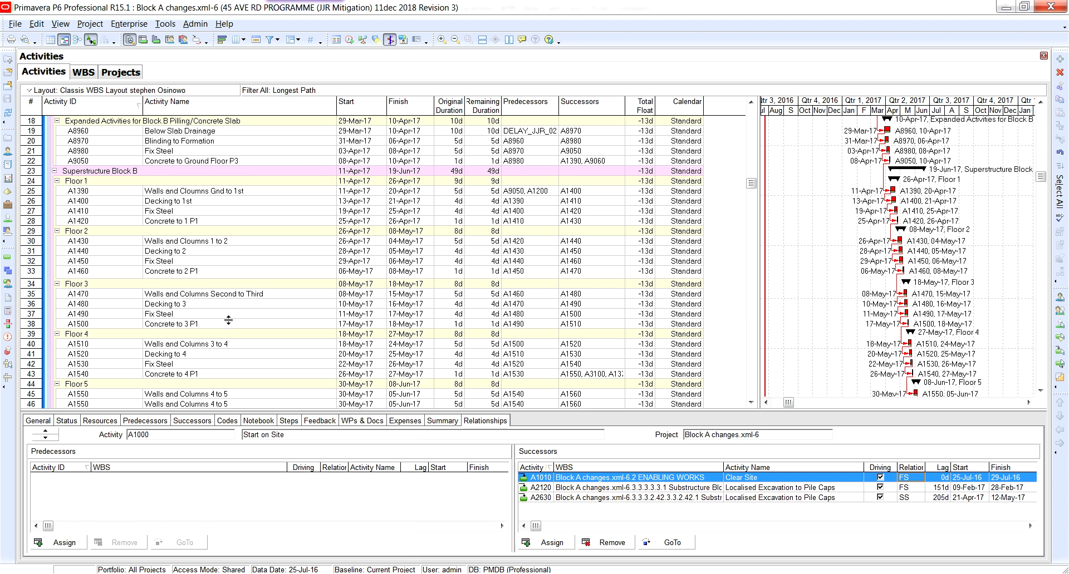
scroll(434, 309, "down", 2)
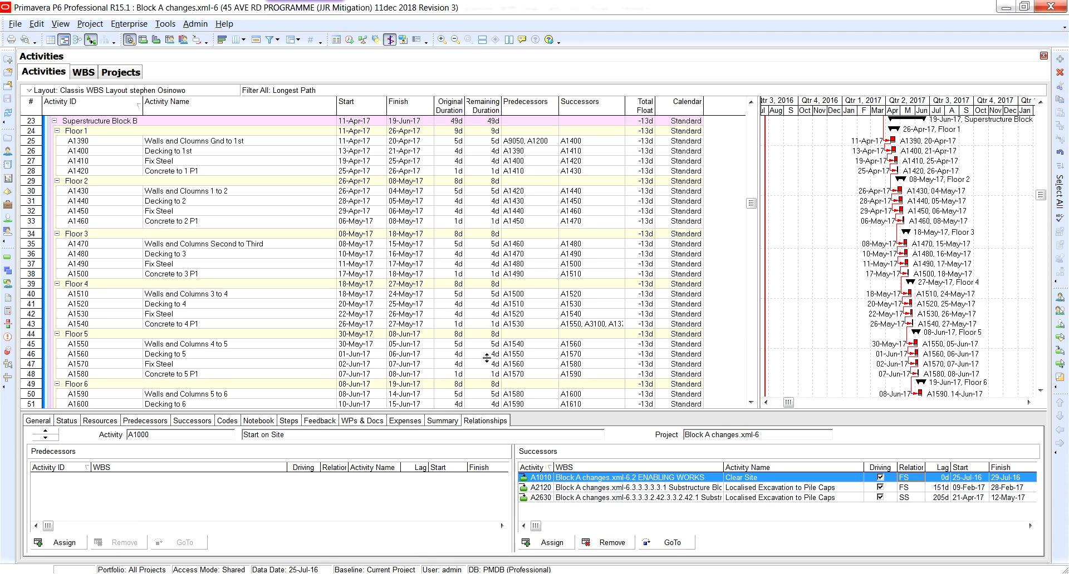
scroll(486, 359, "down", 3)
scroll(486, 359, "down", 2)
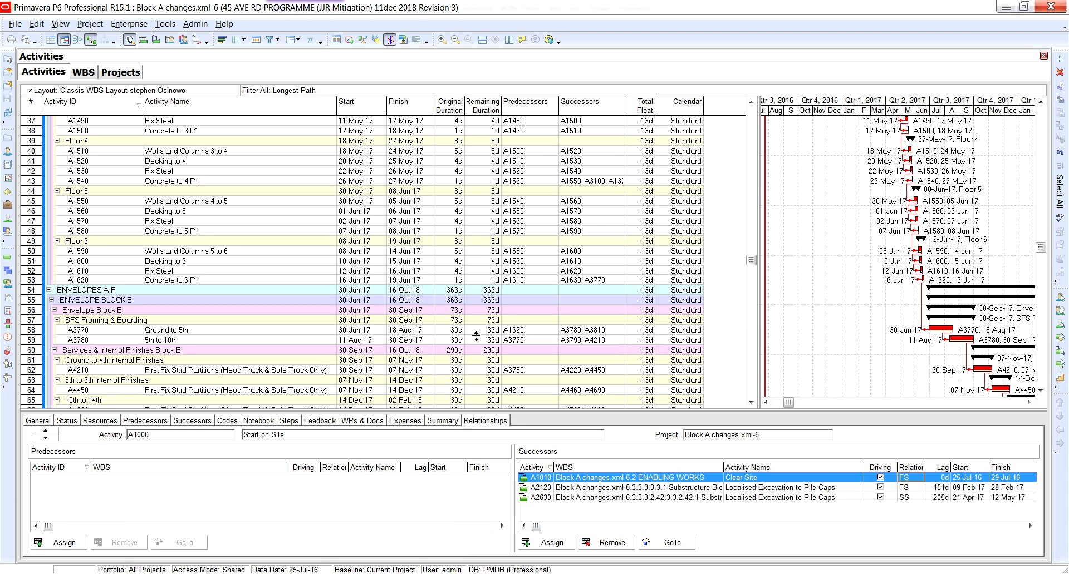
scroll(490, 342, "down", 1)
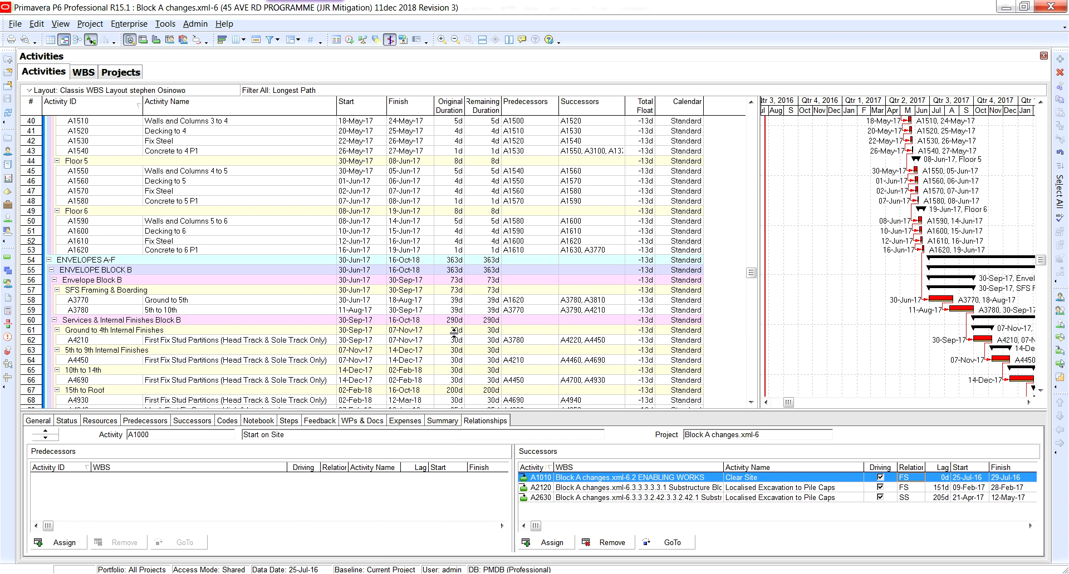
scroll(452, 341, "down", 2)
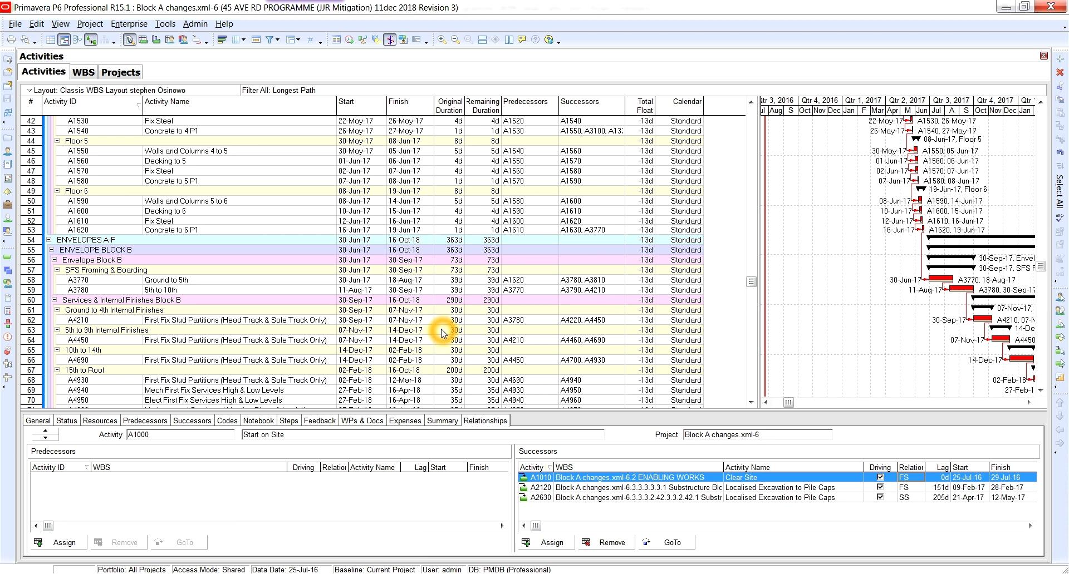
scroll(444, 330, "down", 5)
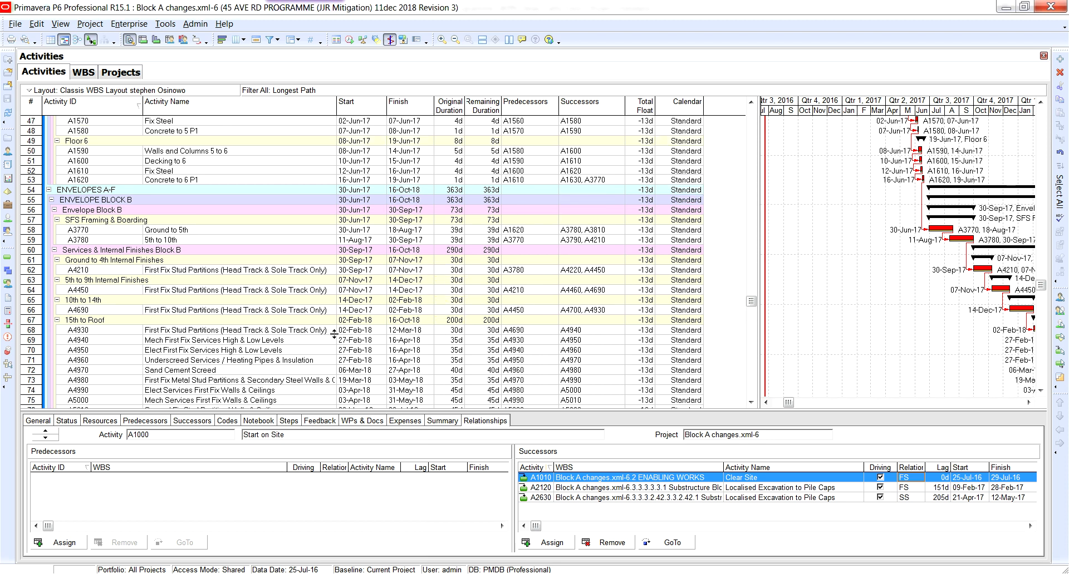
scroll(270, 314, "down", 3)
scroll(270, 314, "down", 4)
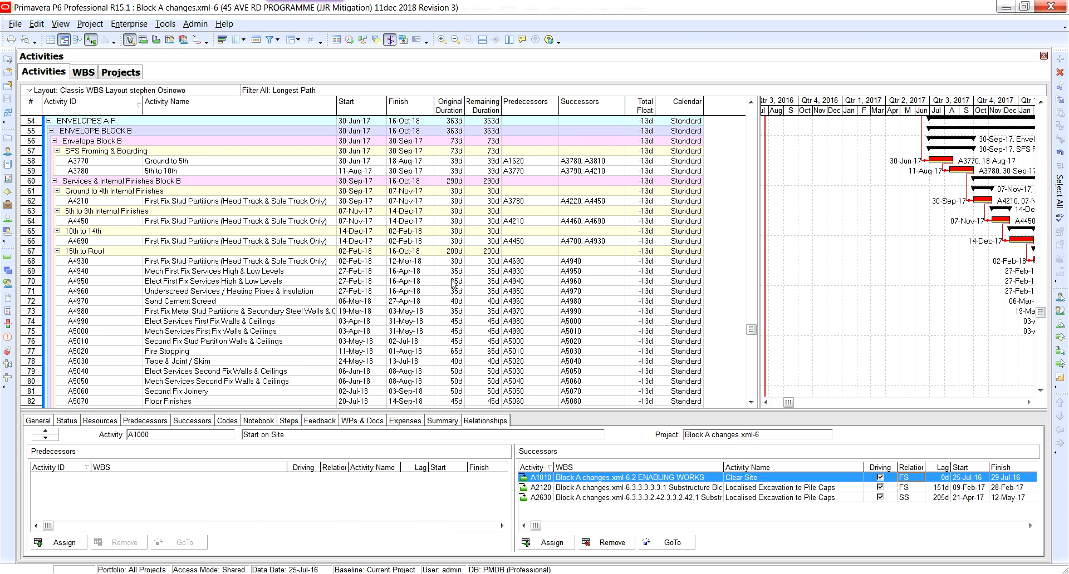
Try remaining and original durations of 35 days for the Sand Cement Screed activity A4970 in 15th to Roof.
left_click(490, 303)
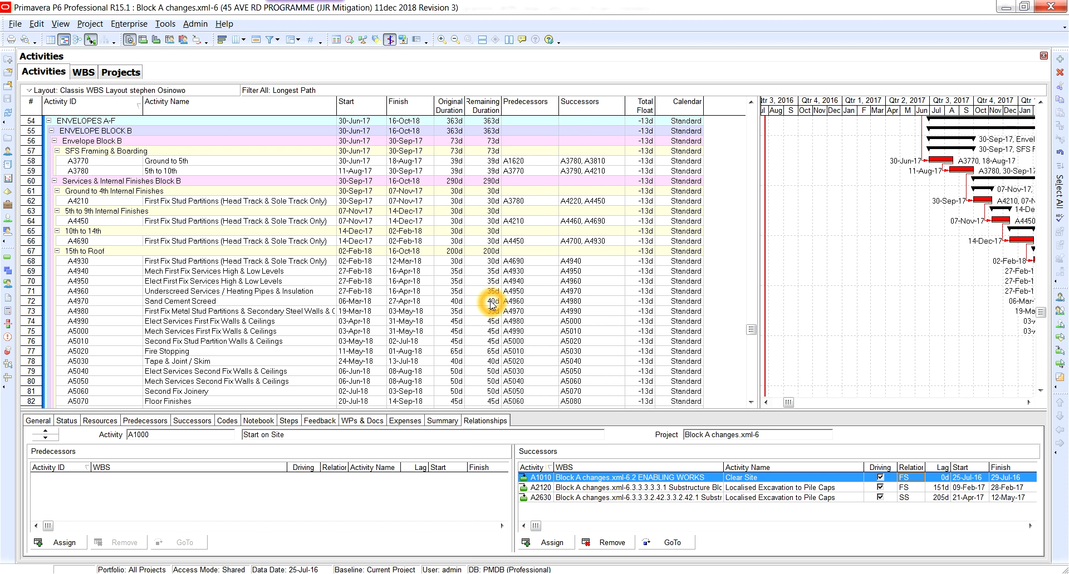
left_click(491, 302)
left_click(491, 301)
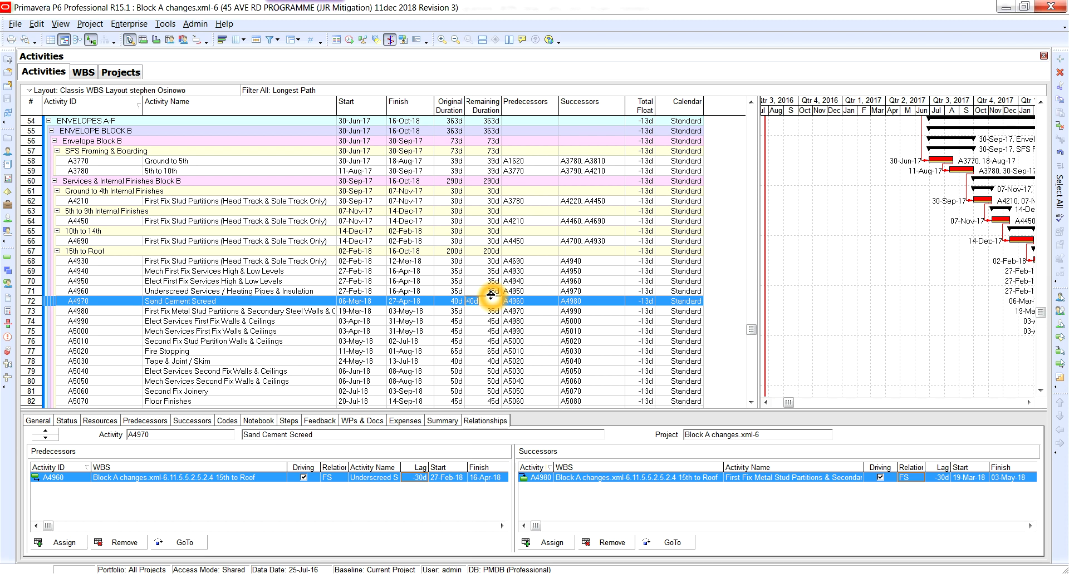
type("35")
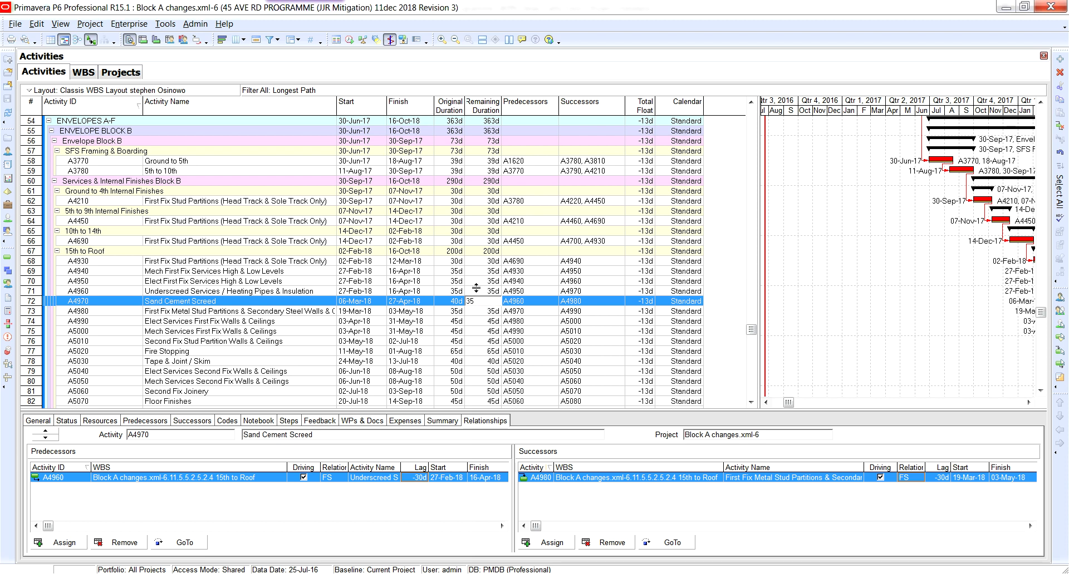
left_click(453, 302)
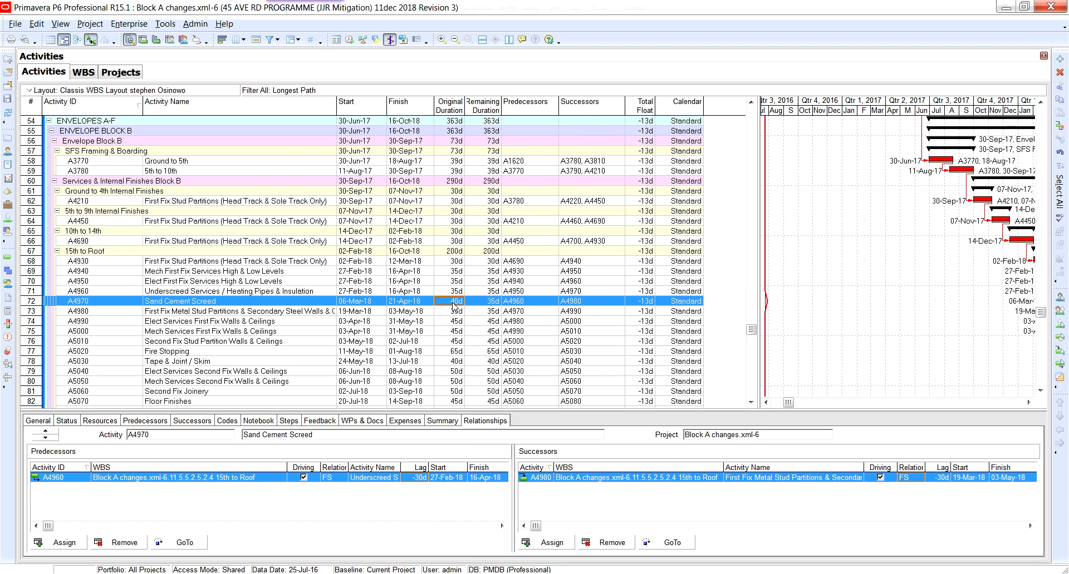
left_click(454, 302)
type("3")
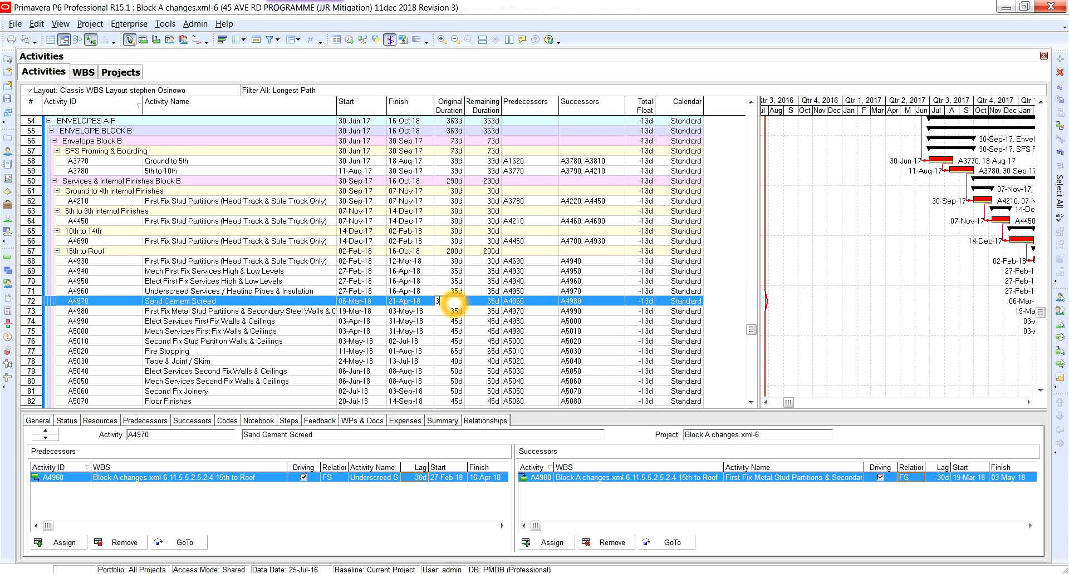
type("5")
Restore the original and remaining durations of Sand Cement Screed to 40 days.
key("BackSpace")
key("BackSpace")
key("BackSpace")
type("40")
left_click(490, 302)
type("40")
key("Return")
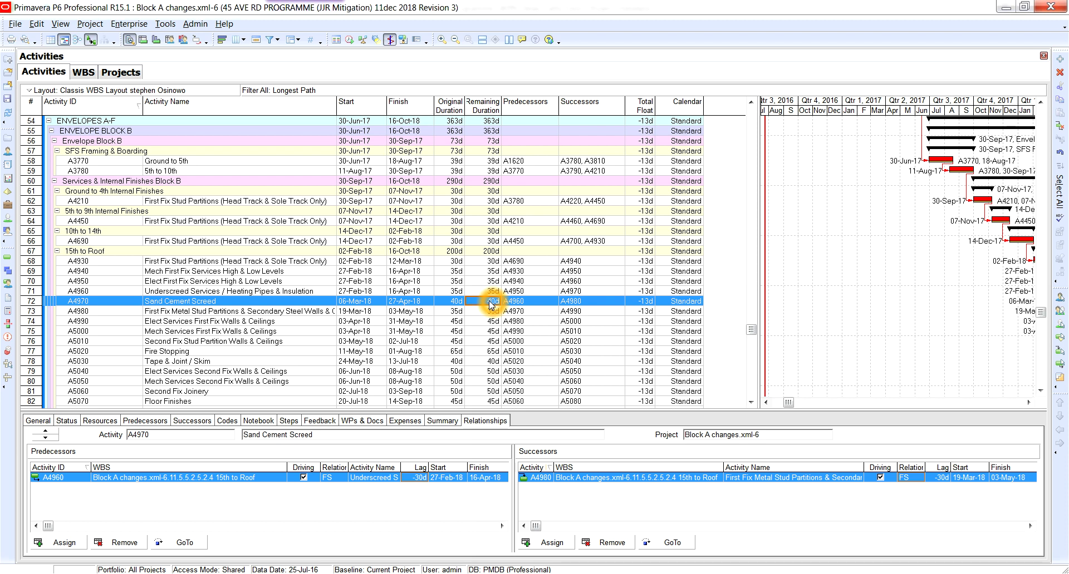